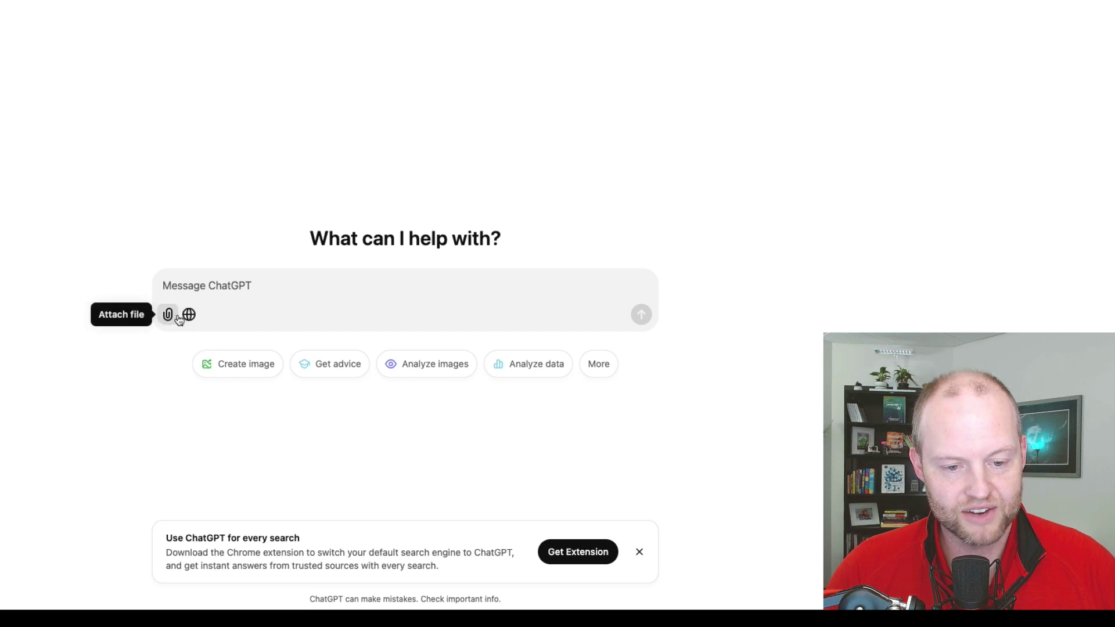
Turn on ChatGPT web search, then type and erase a partial message 'I wan'
left_click(189, 314)
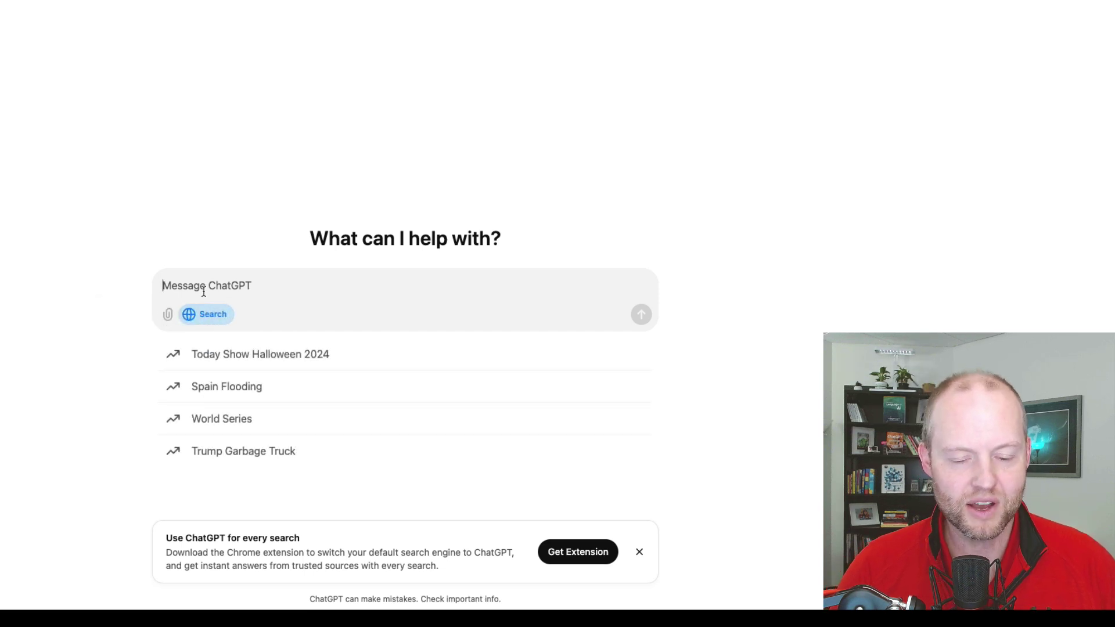
left_click(204, 292)
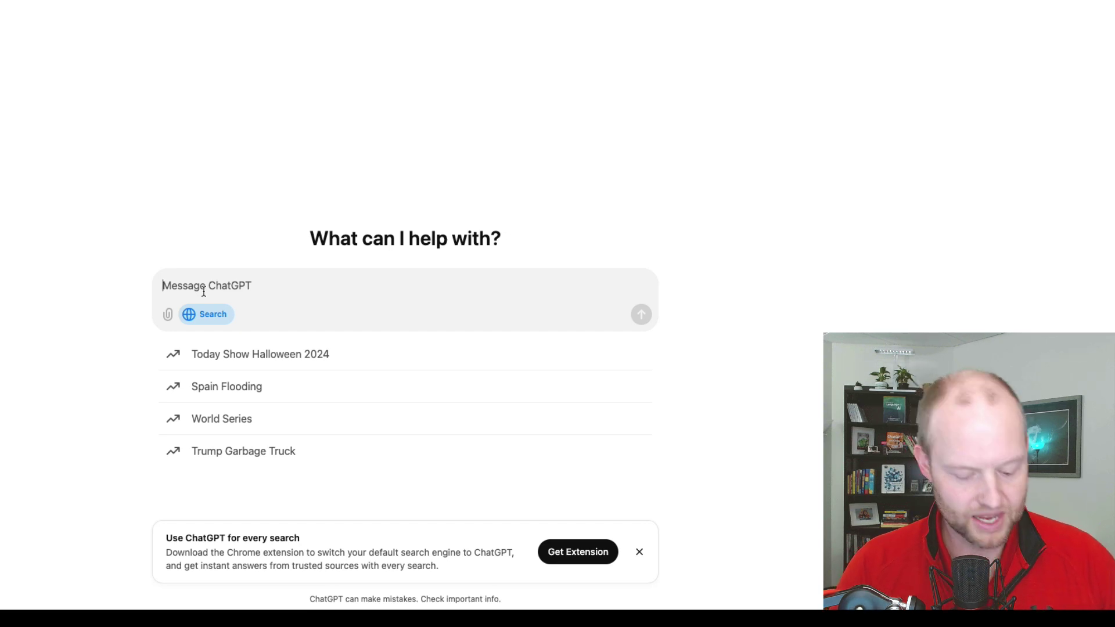
type("I want to")
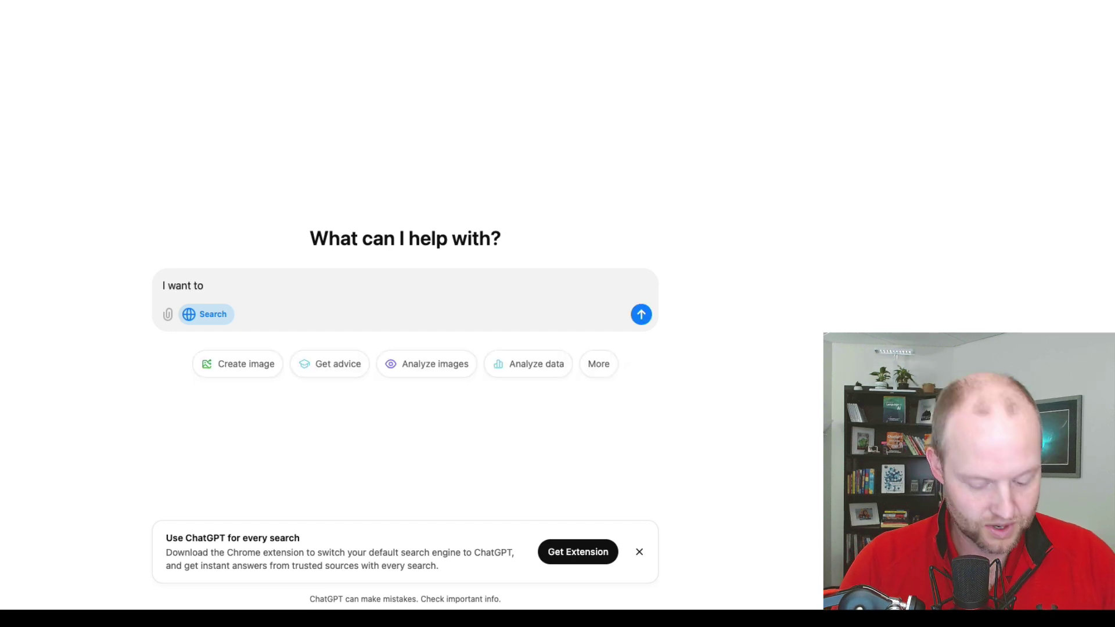
key("BackSpace")
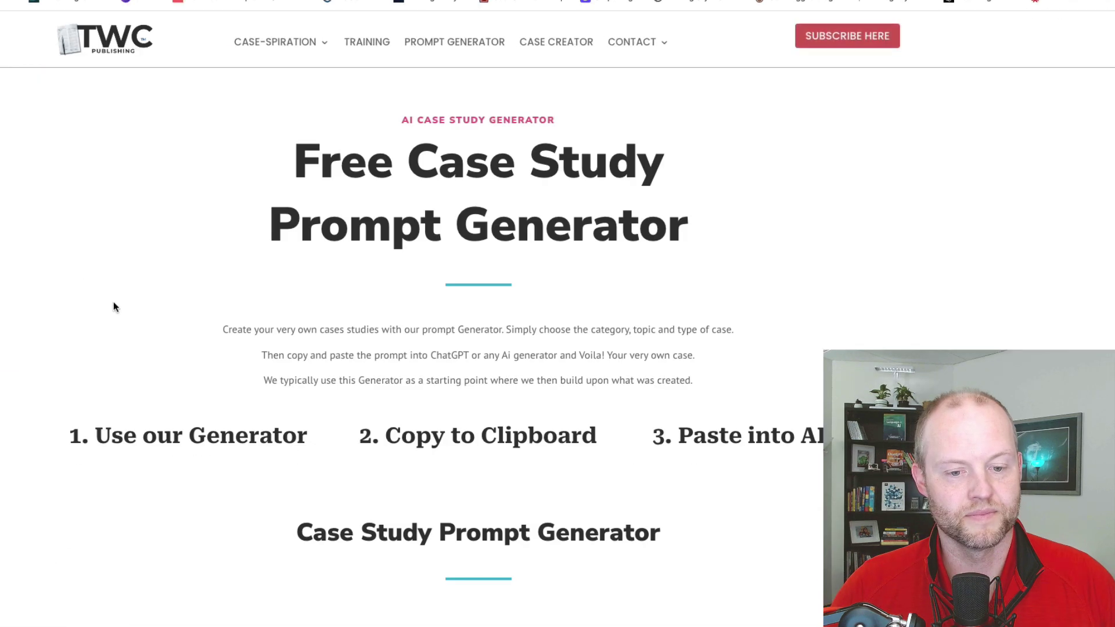
Set the category to Artificial Intelligence & Machine Learning and the topic to bitcoin and bit mining problems
scroll(113, 301, "down", 5)
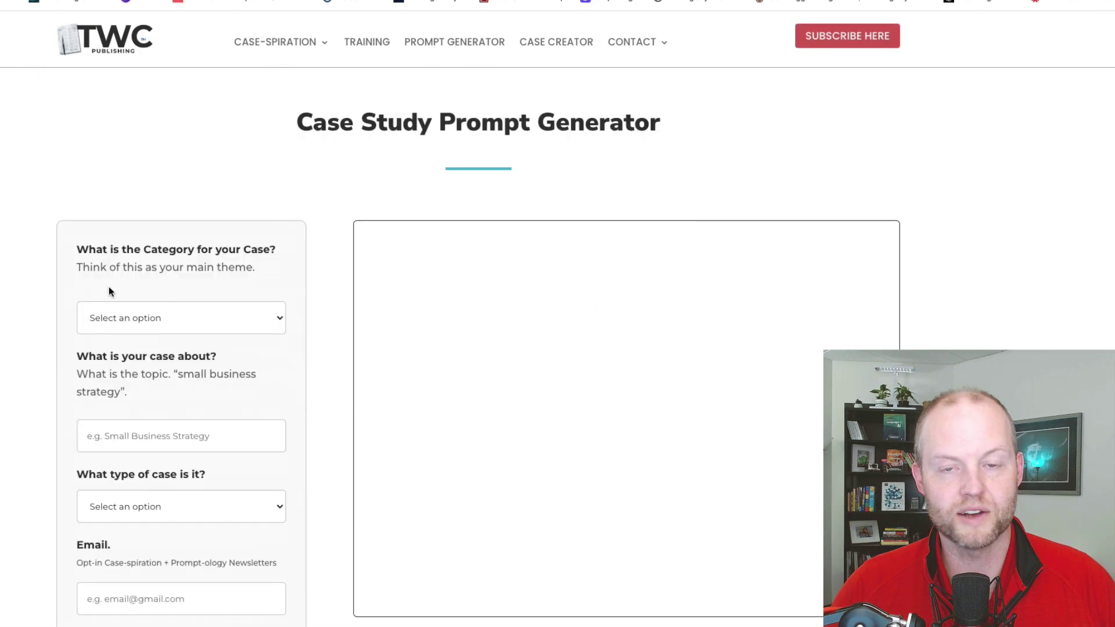
scroll(110, 297, "up", 7)
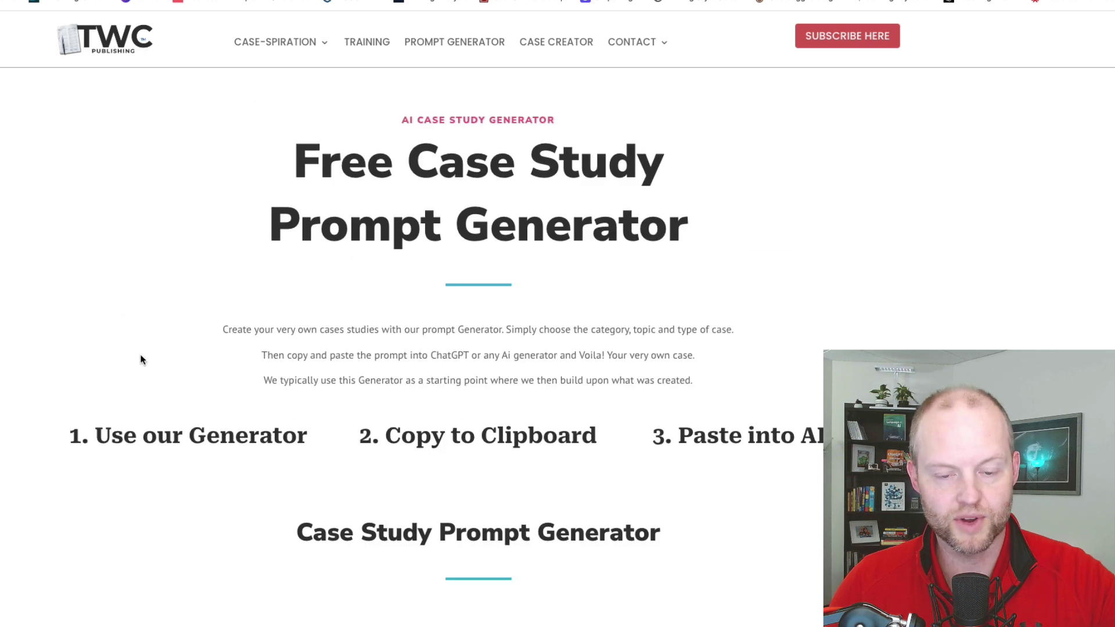
scroll(140, 342, "down", 7)
scroll(135, 333, "down", 2)
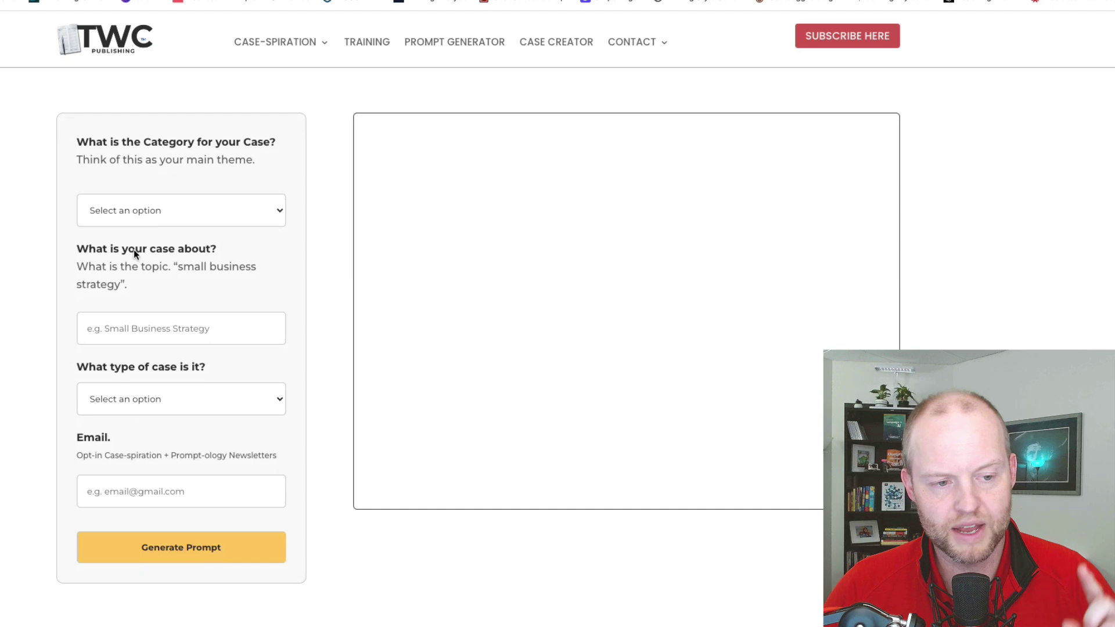
left_click(142, 220)
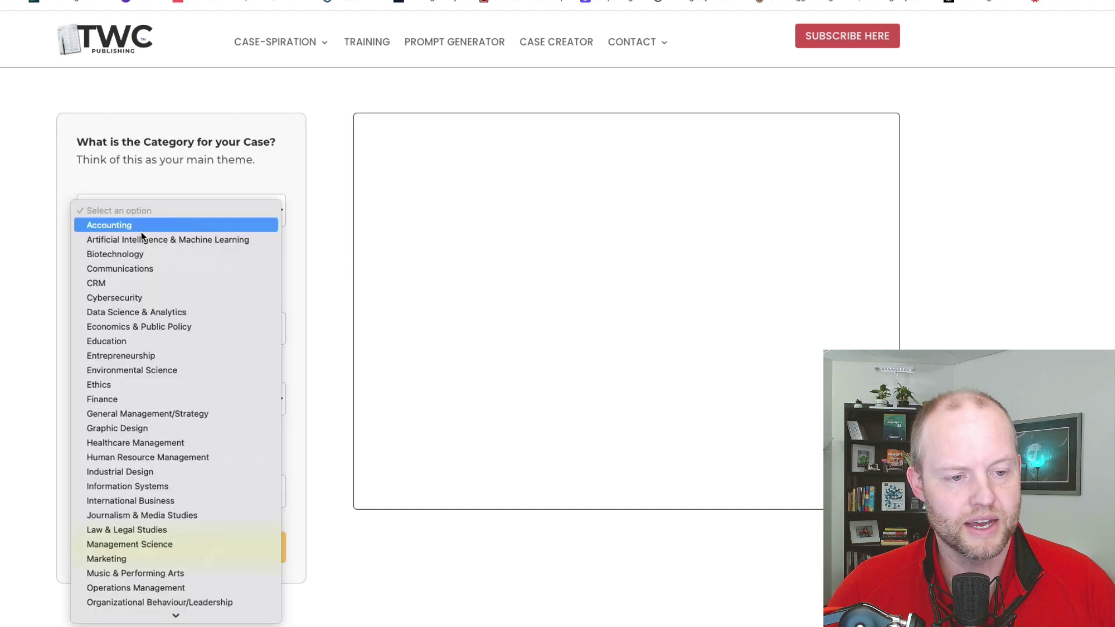
left_click(141, 240)
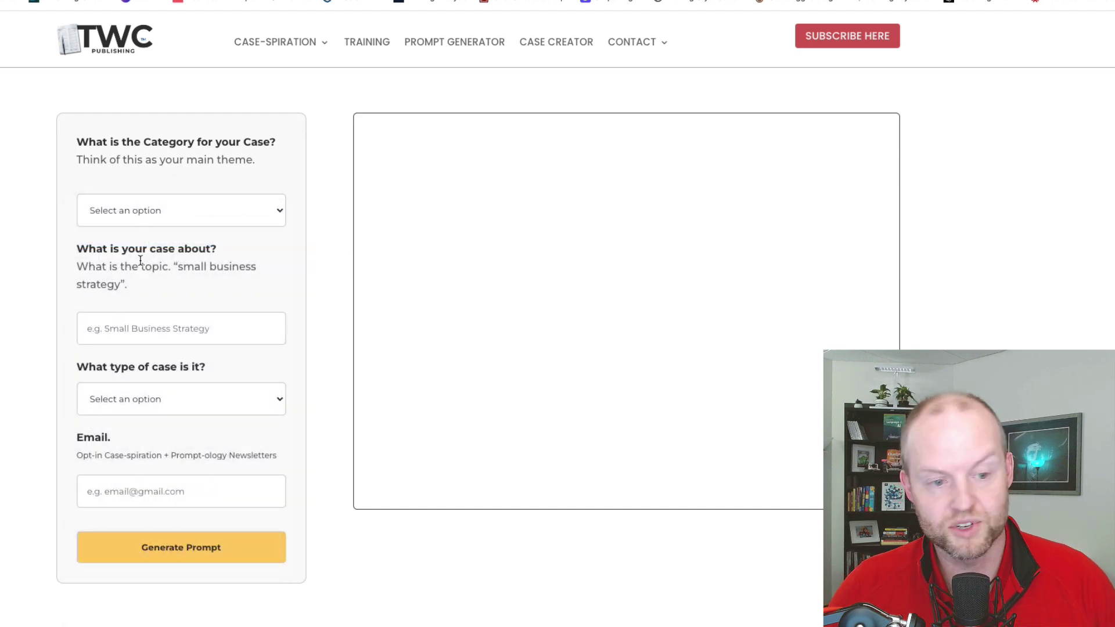
left_click(154, 323)
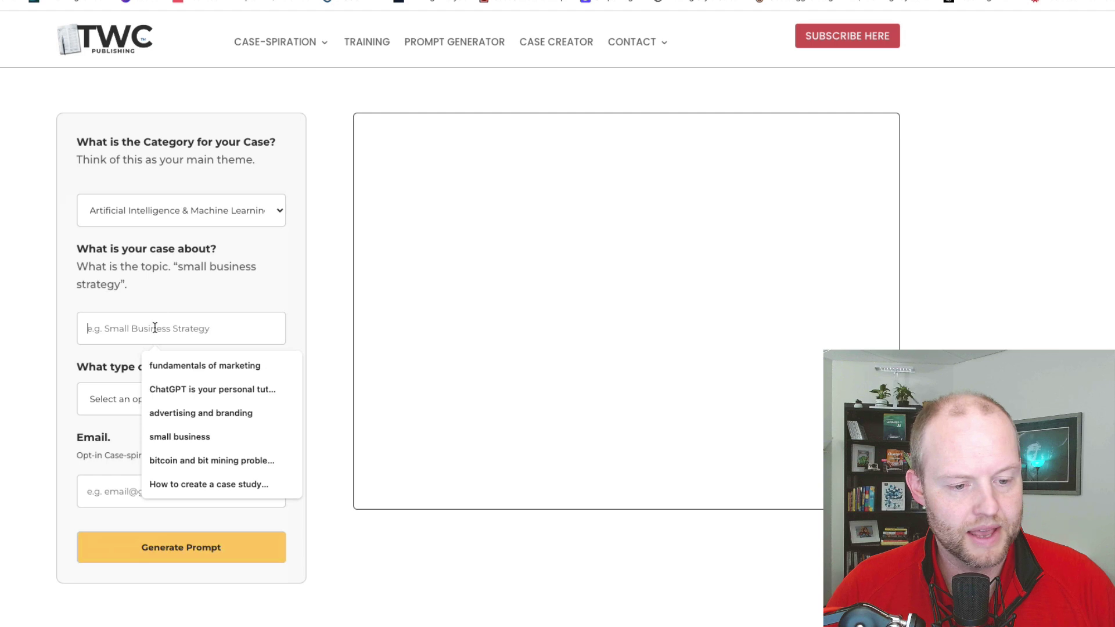
left_click(197, 457)
Choose General Research Case Format, fill in the contact e-mail, then generate and copy the prompt
left_click(160, 403)
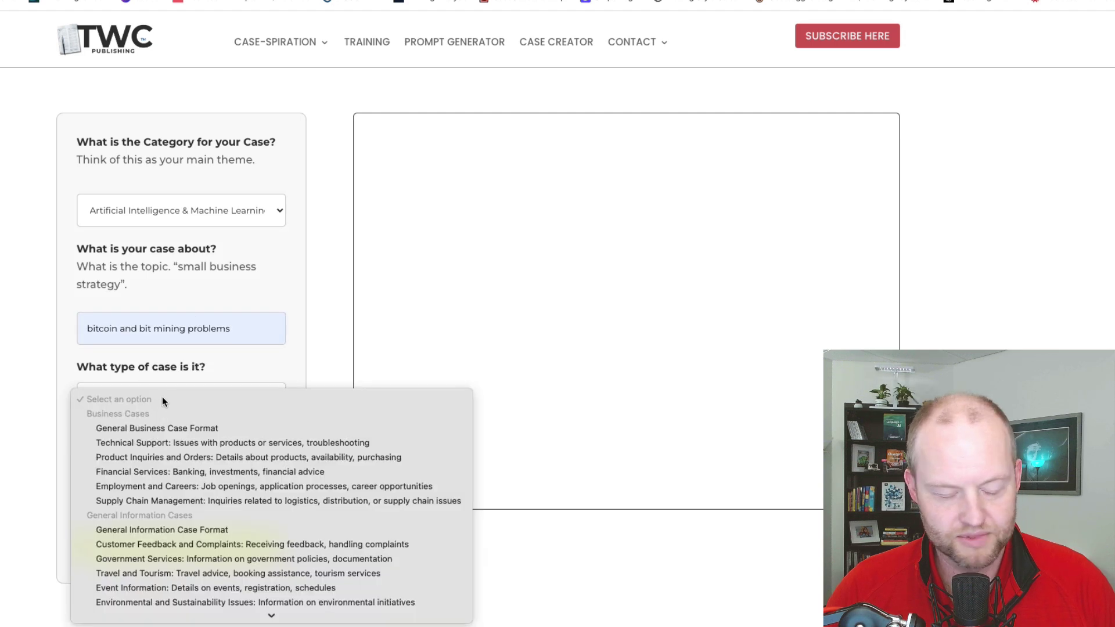
scroll(165, 413, "down", 3)
scroll(164, 428, "down", 2)
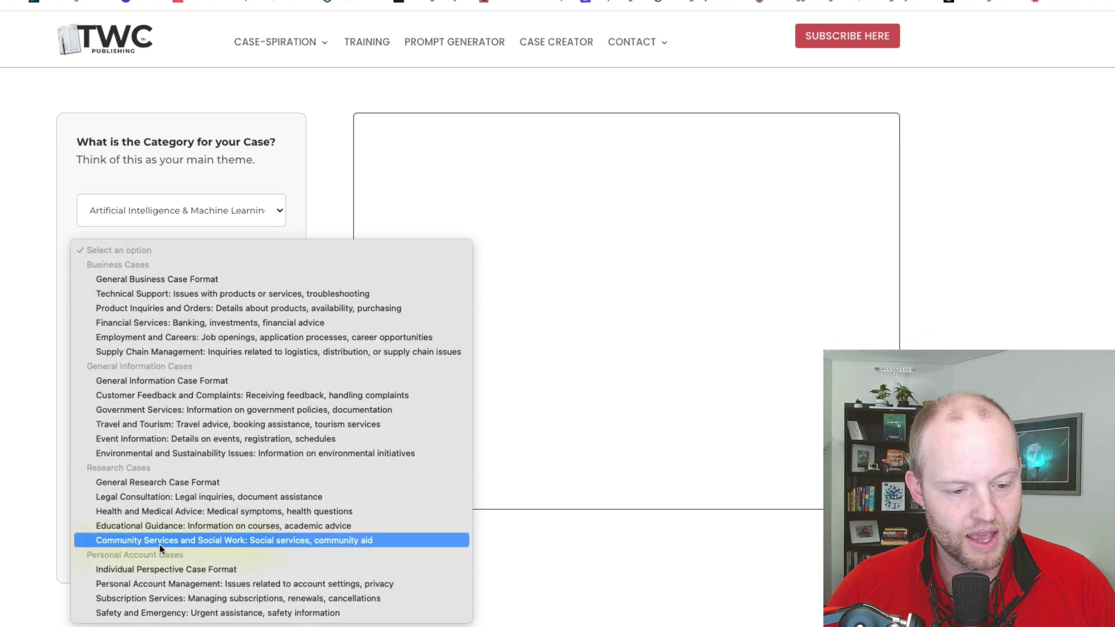
left_click(160, 480)
left_click(145, 492)
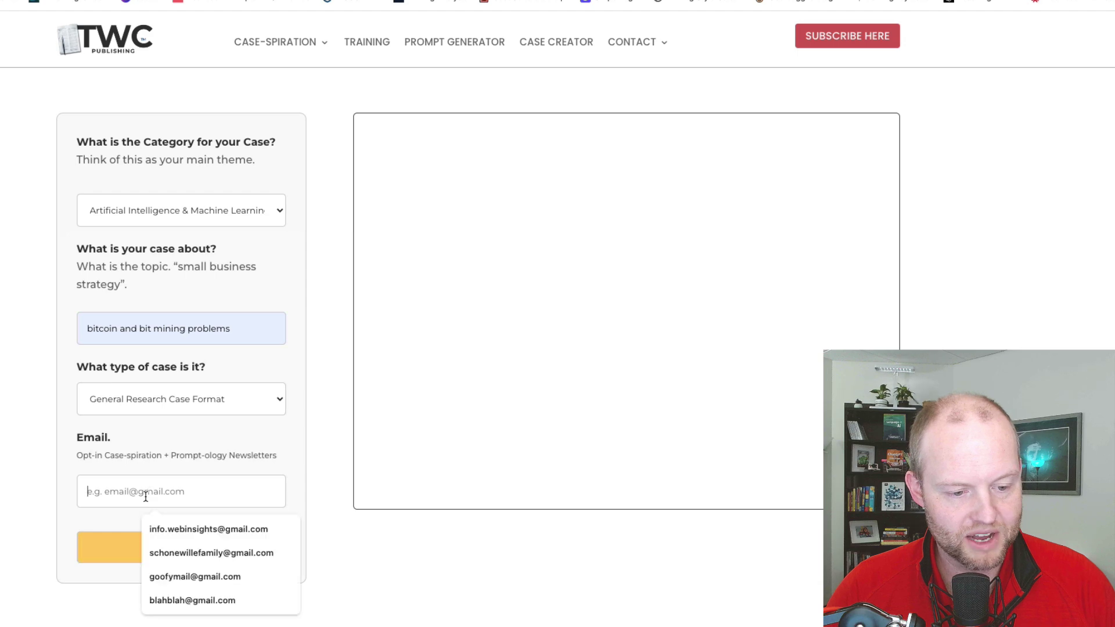
left_click(166, 526)
left_click(156, 543)
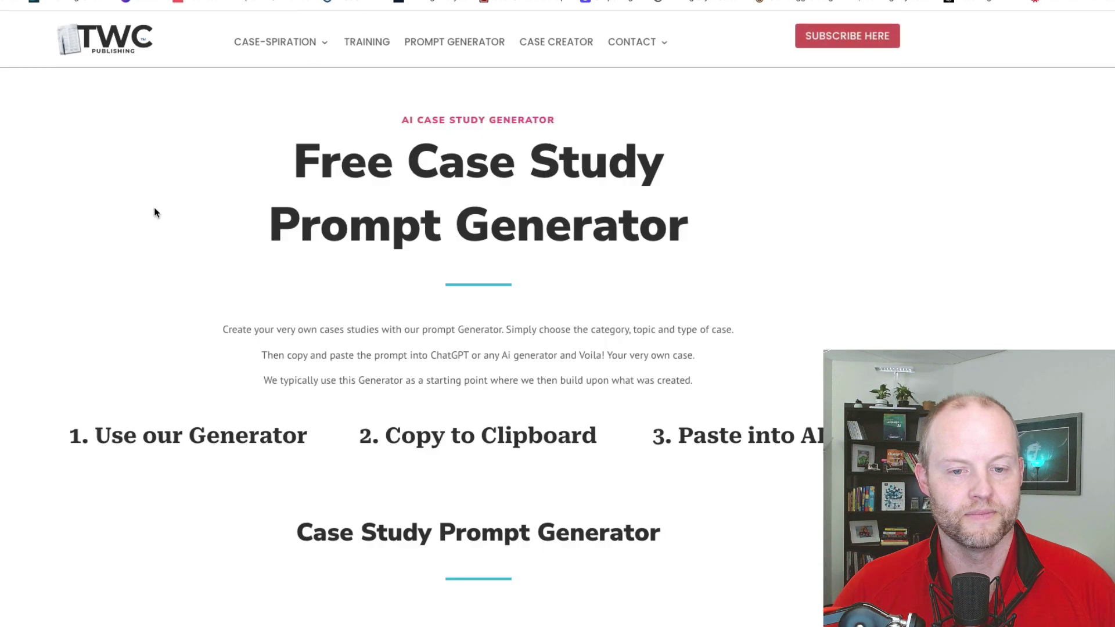
scroll(154, 212, "down", 12)
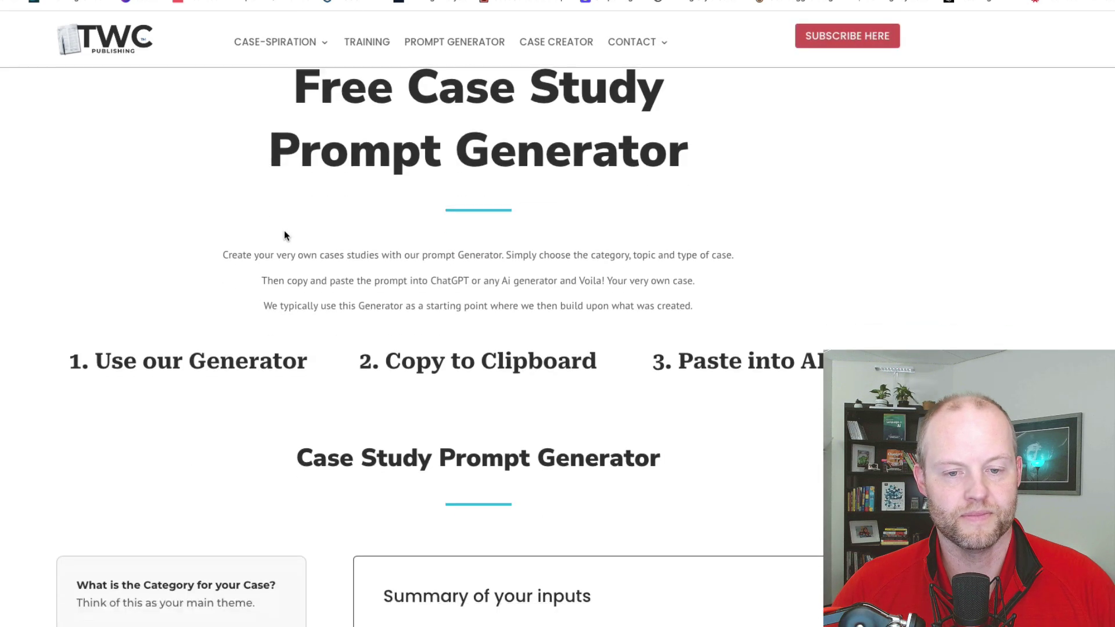
left_click(450, 127)
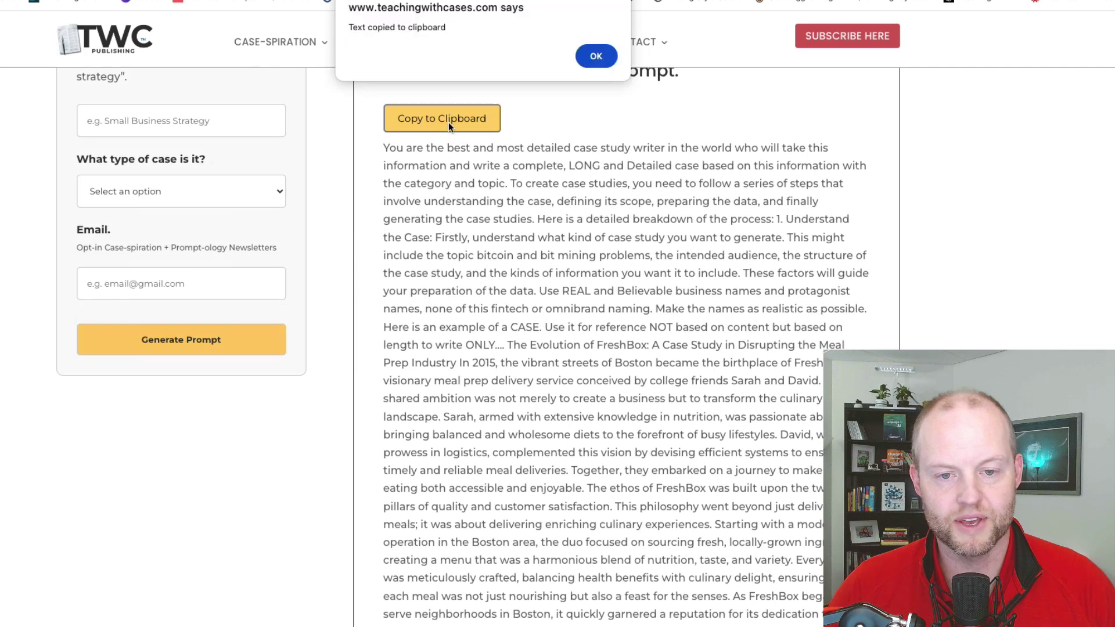
Dismiss the copy confirmation, then paste the case-study prompt into ChatGPT and send it
left_click(596, 56)
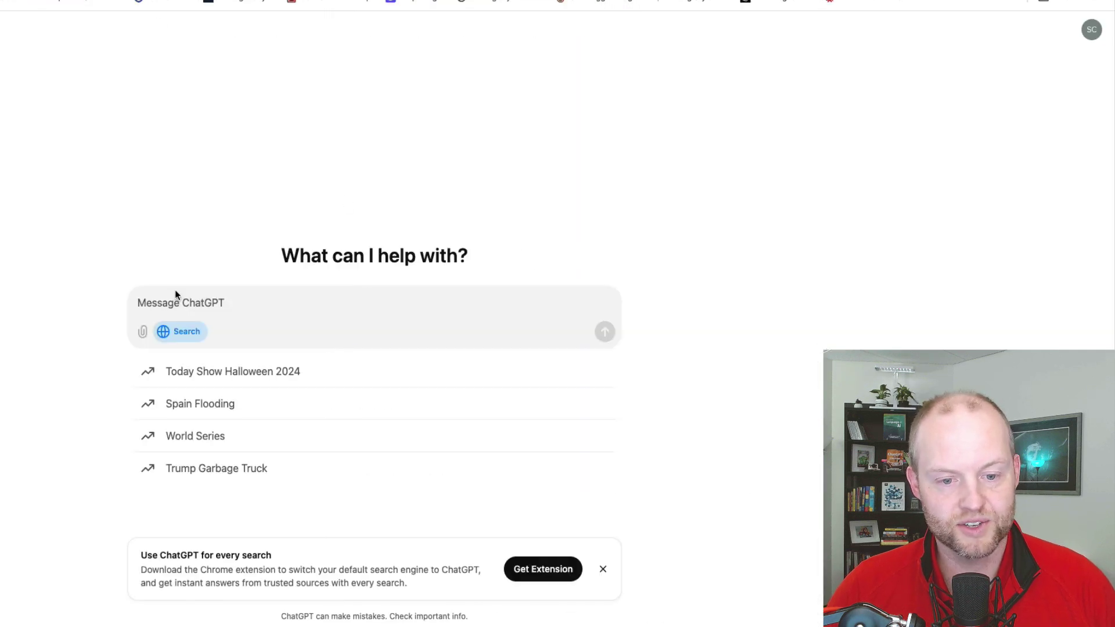
key("ctrl+v")
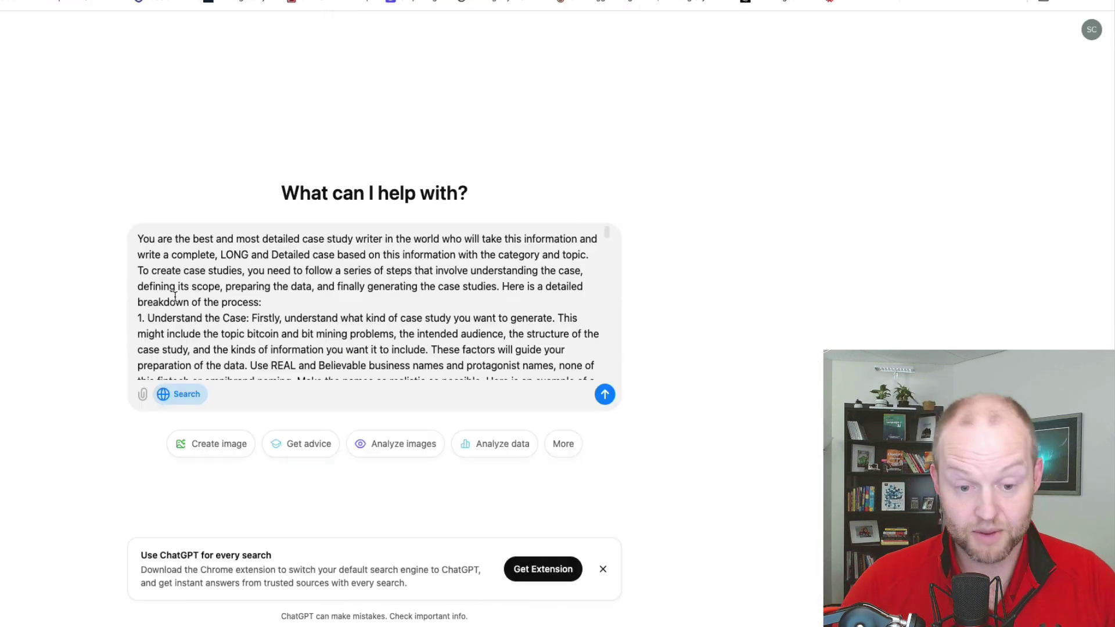
key("Return")
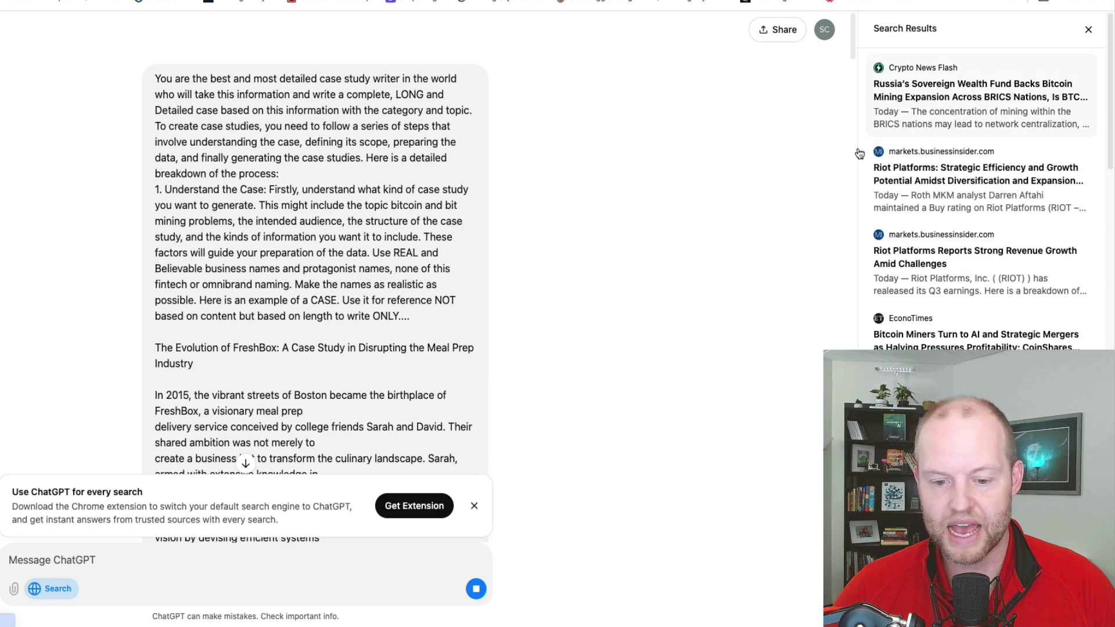
Scroll through the 'Artificial Intelligence and Machine Learning in Bitcoin Mining' case study and its CryptoNews, arXiv and WIRED citations
scroll(572, 421, "down", 20)
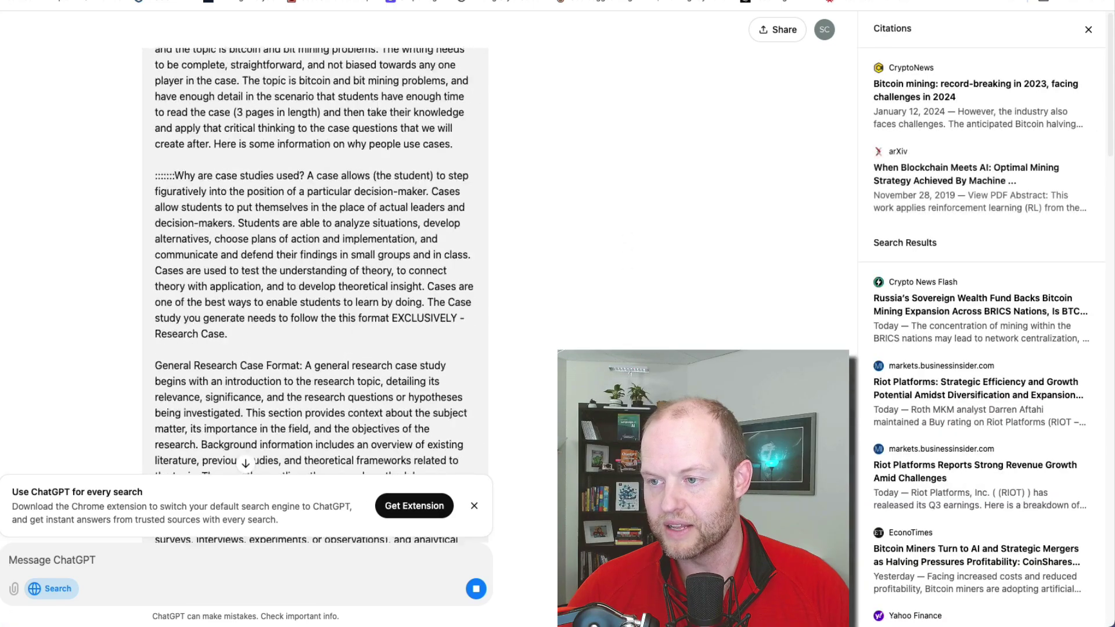
scroll(518, 374, "down", 15)
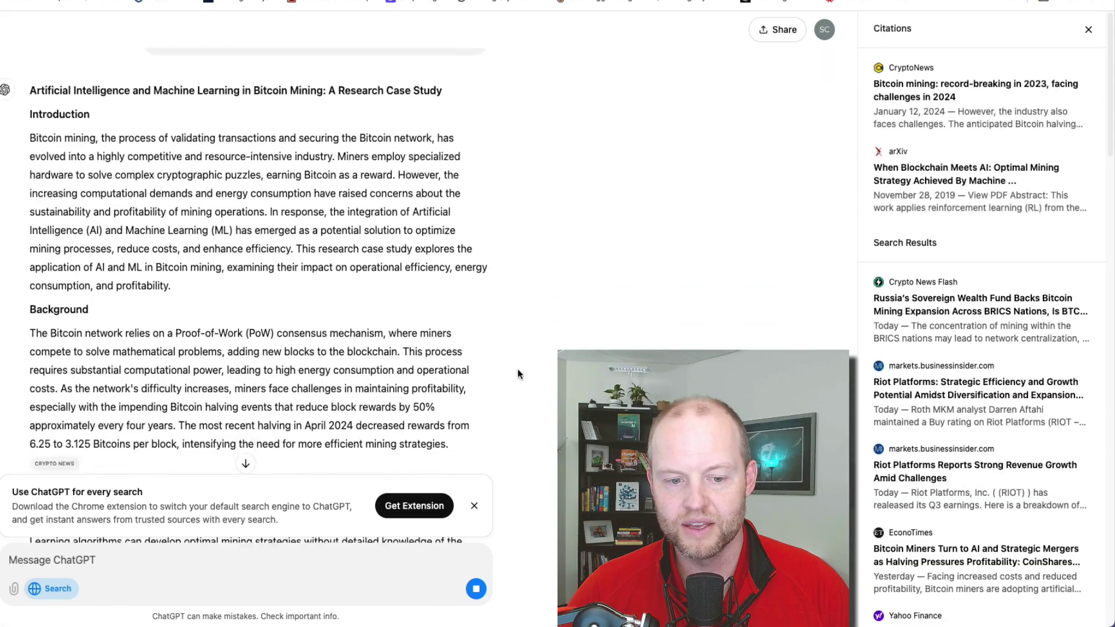
scroll(518, 374, "down", 5)
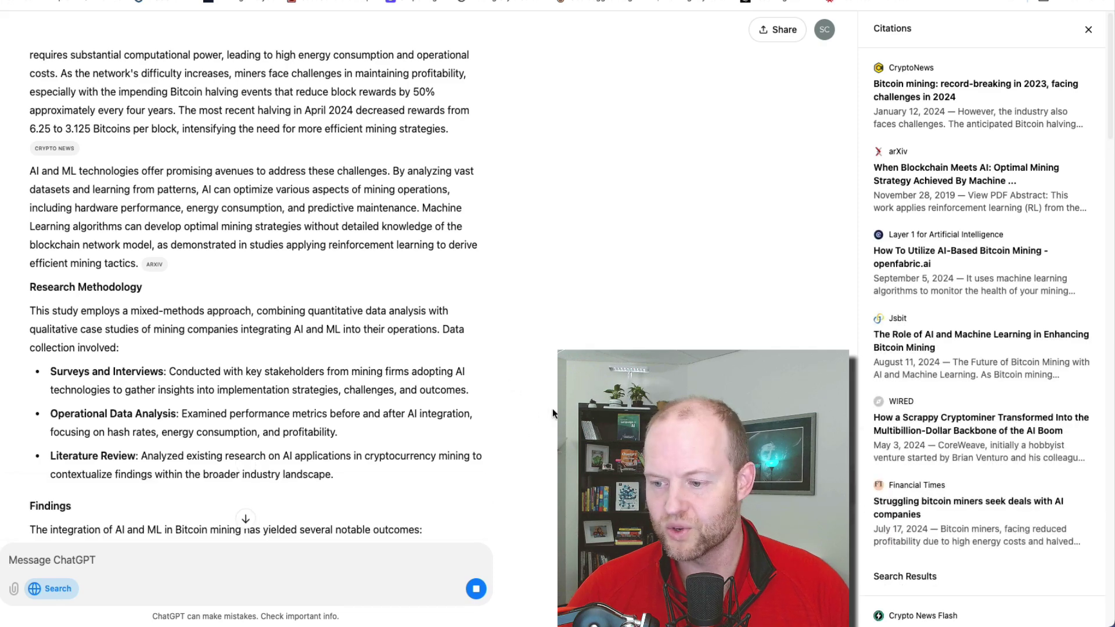
scroll(552, 409, "down", 7)
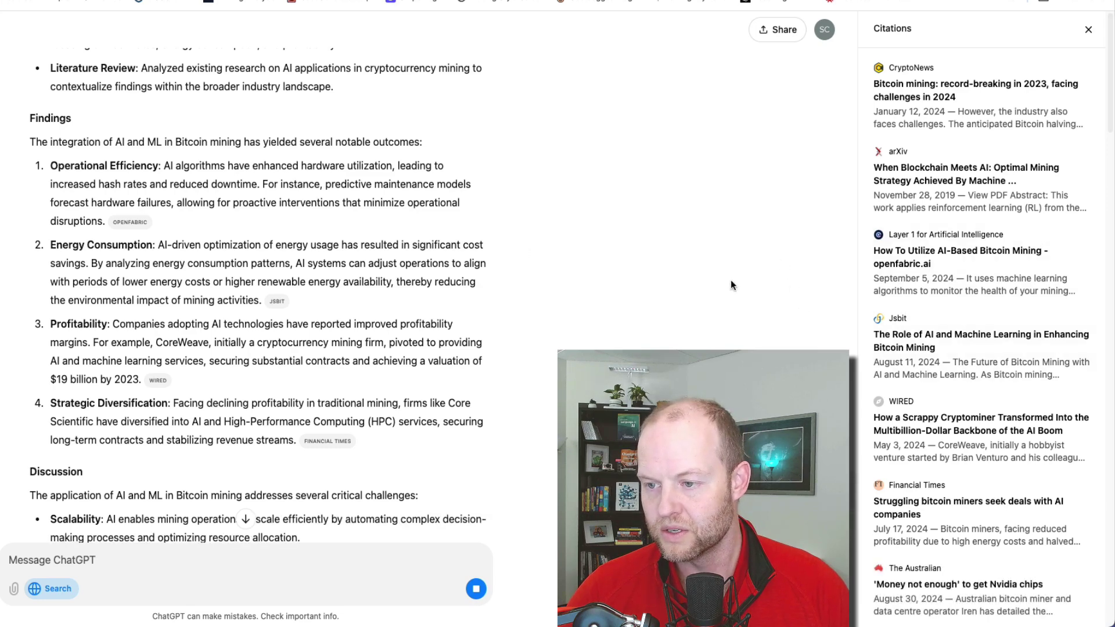
scroll(238, 415, "down", 1)
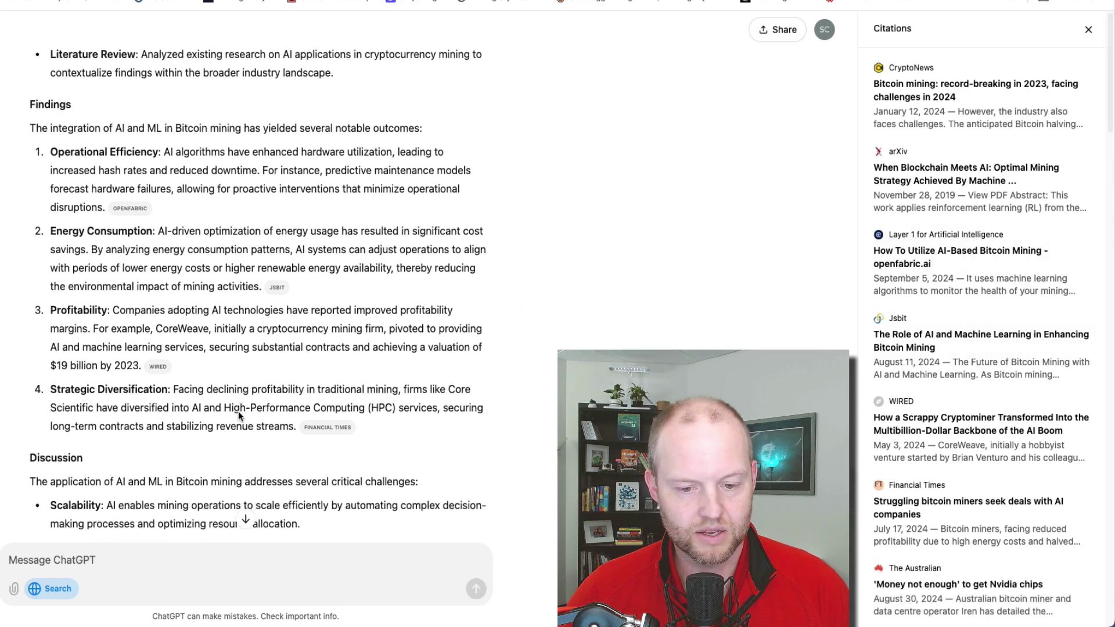
scroll(238, 411, "down", 4)
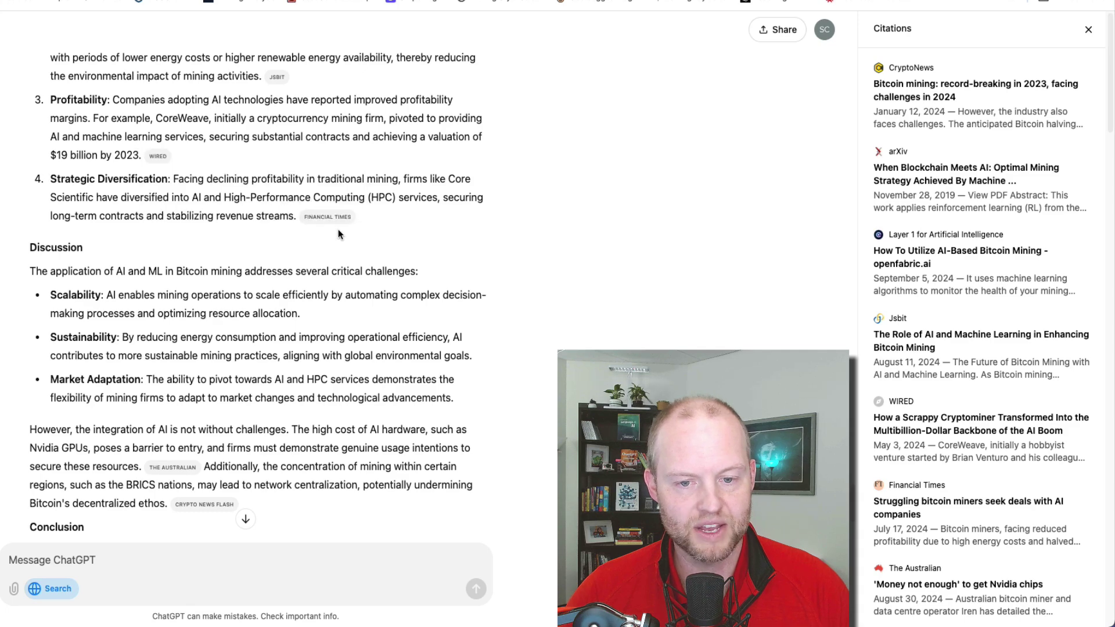
scroll(255, 372, "down", 2)
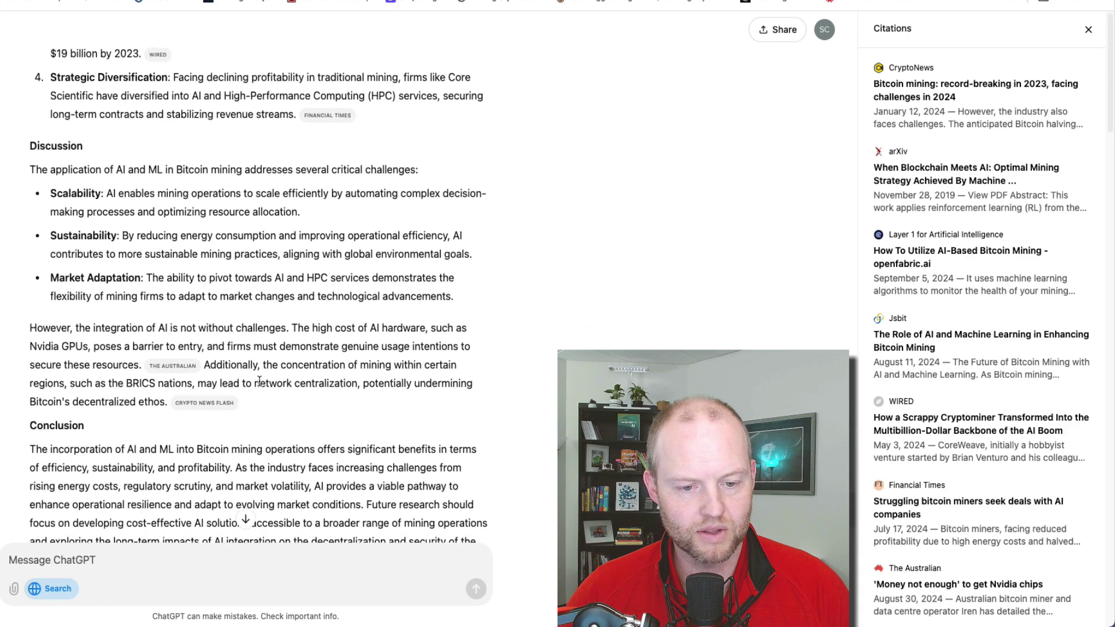
scroll(259, 380, "up", 20)
scroll(200, 375, "down", 4)
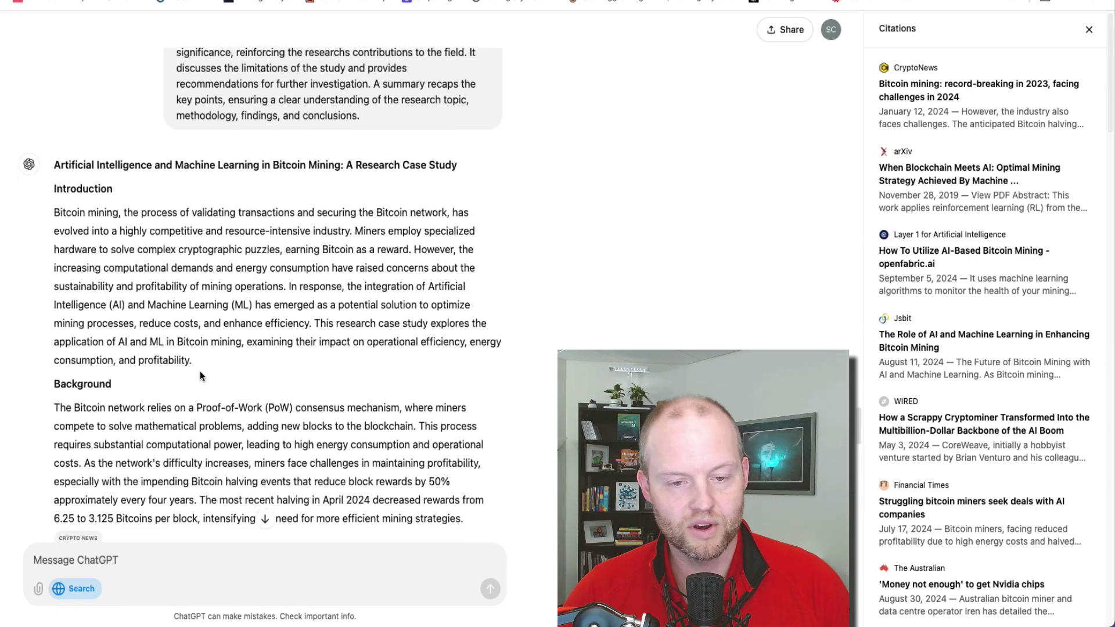
scroll(200, 376, "down", 2)
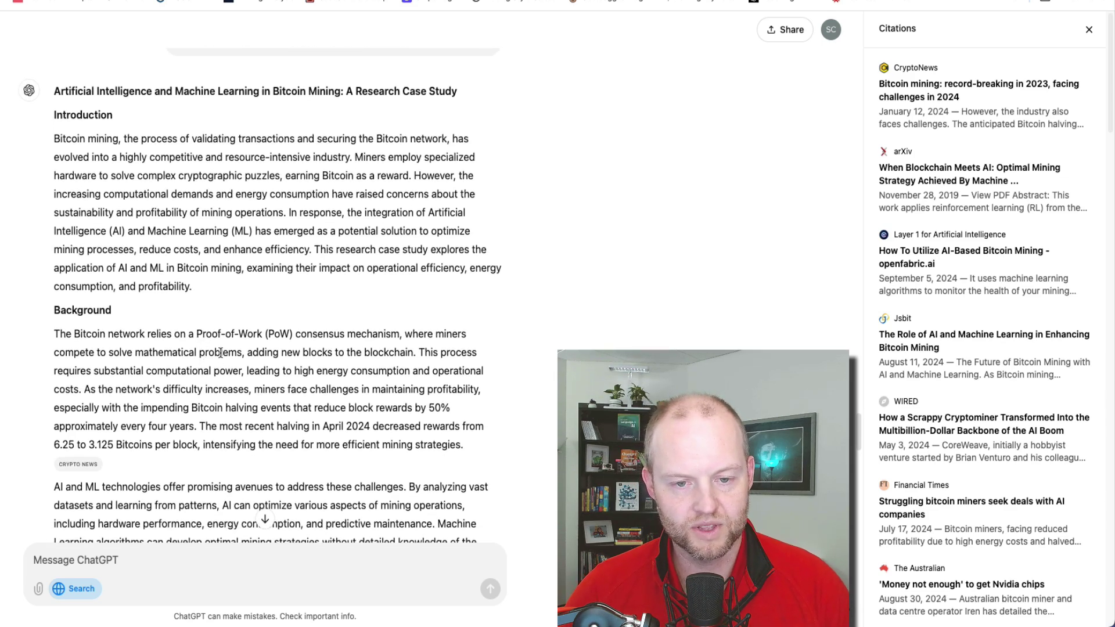
scroll(222, 348, "down", 2)
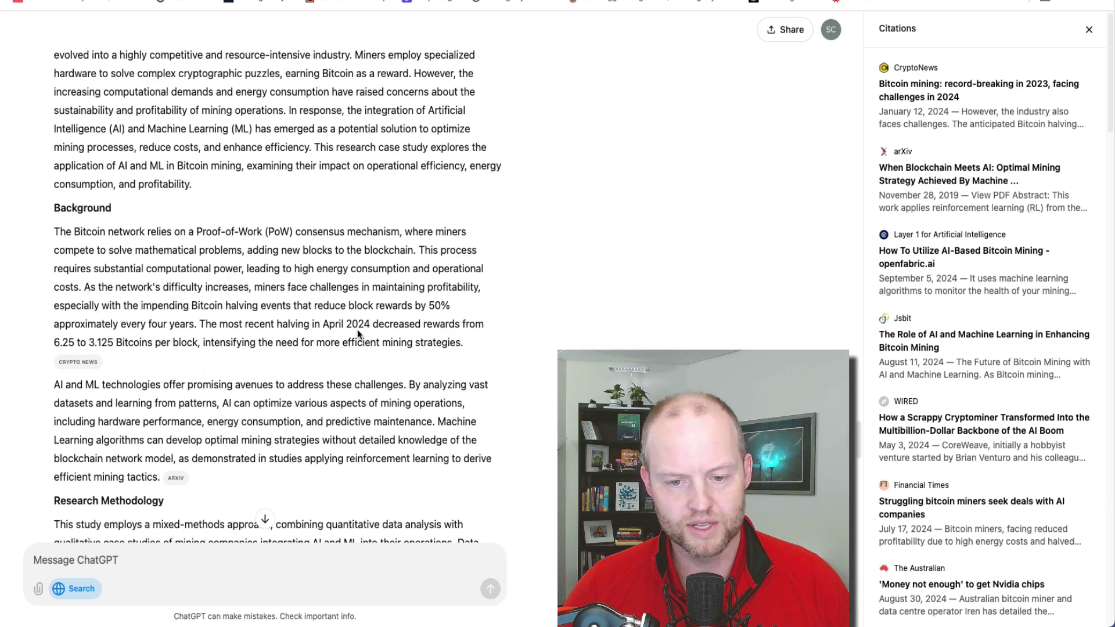
mouse_move(97, 364)
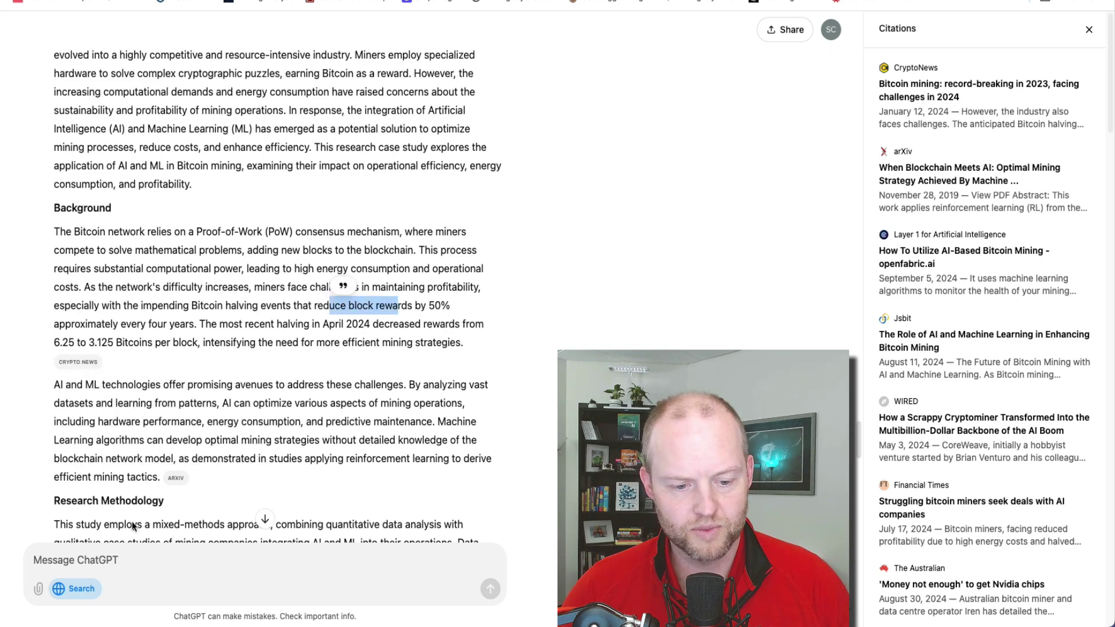
Send a follow-up asking whether the case study is based on authentic web content
left_click(110, 553)
type("I")
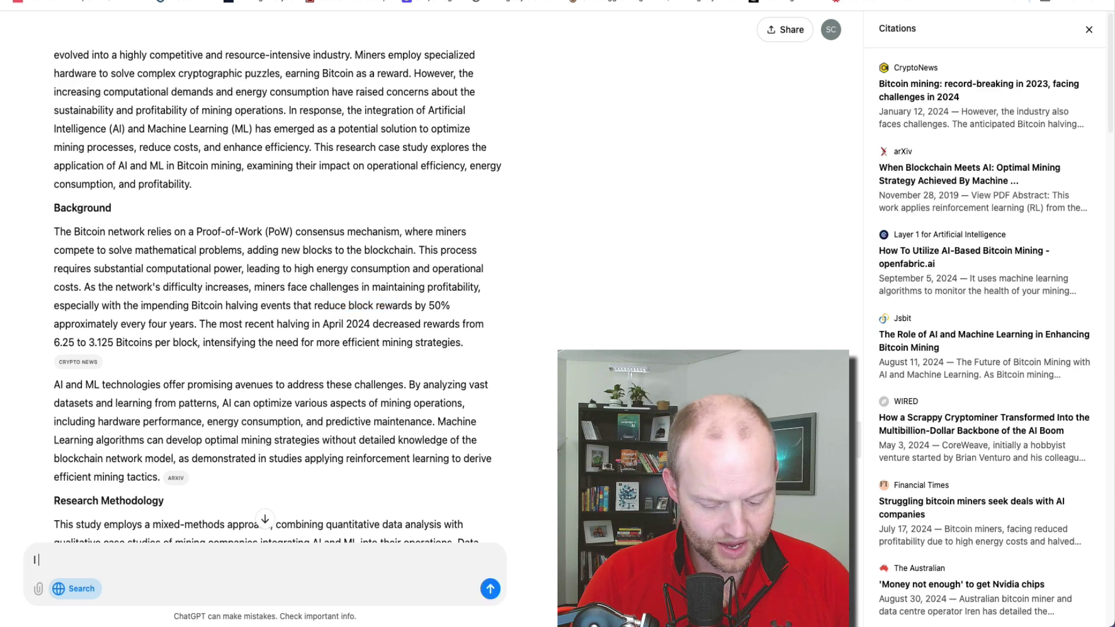
type(" am not sure what you")
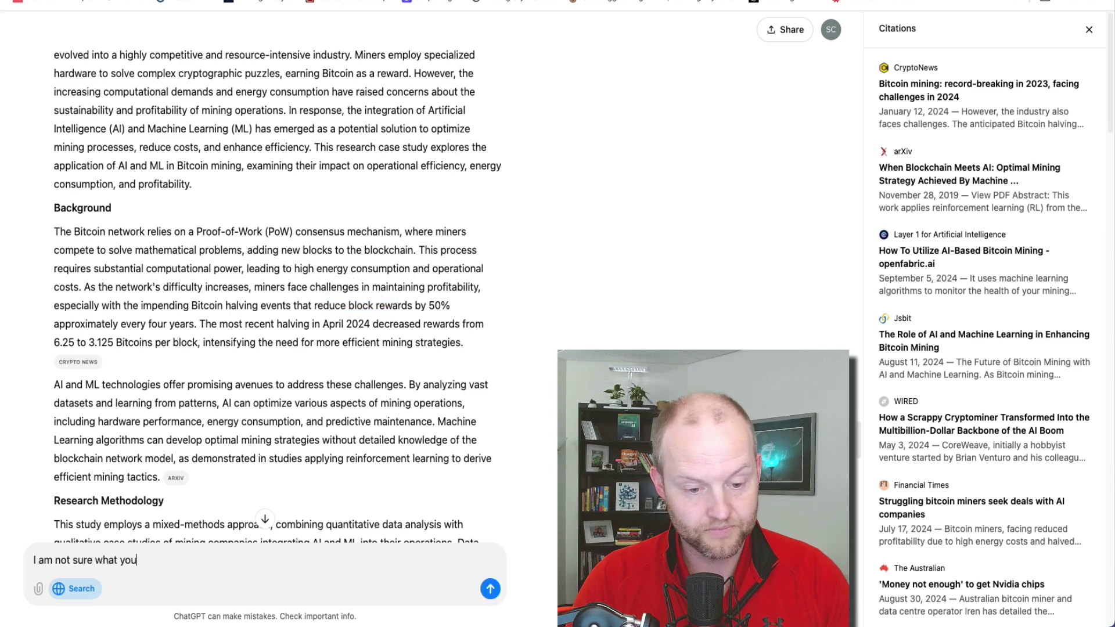
type(" did, is this a real c")
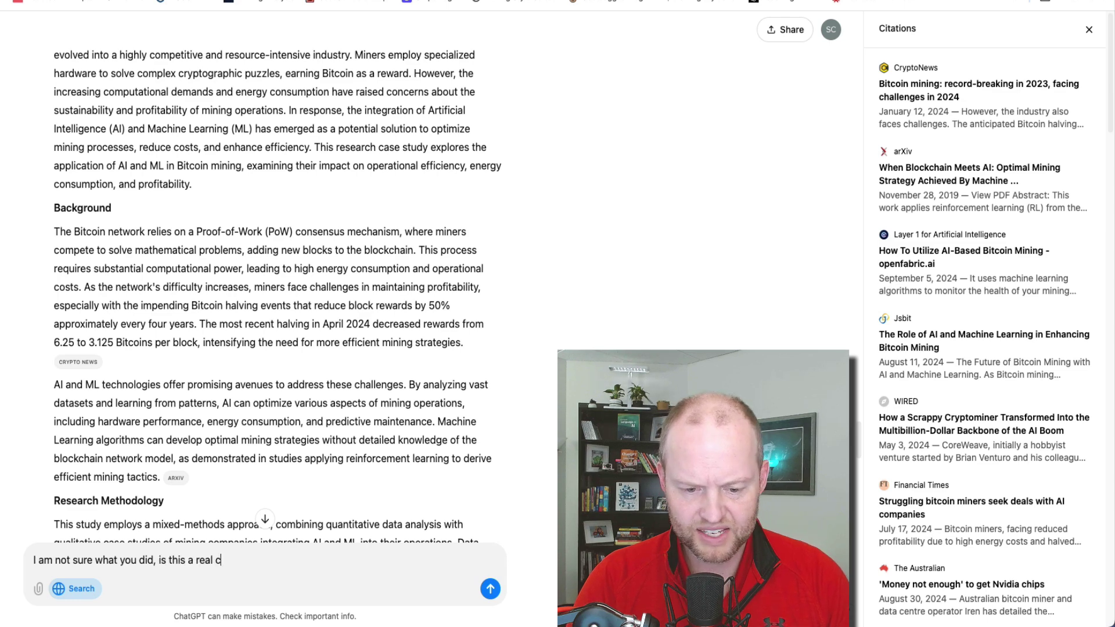
type(" nmo")
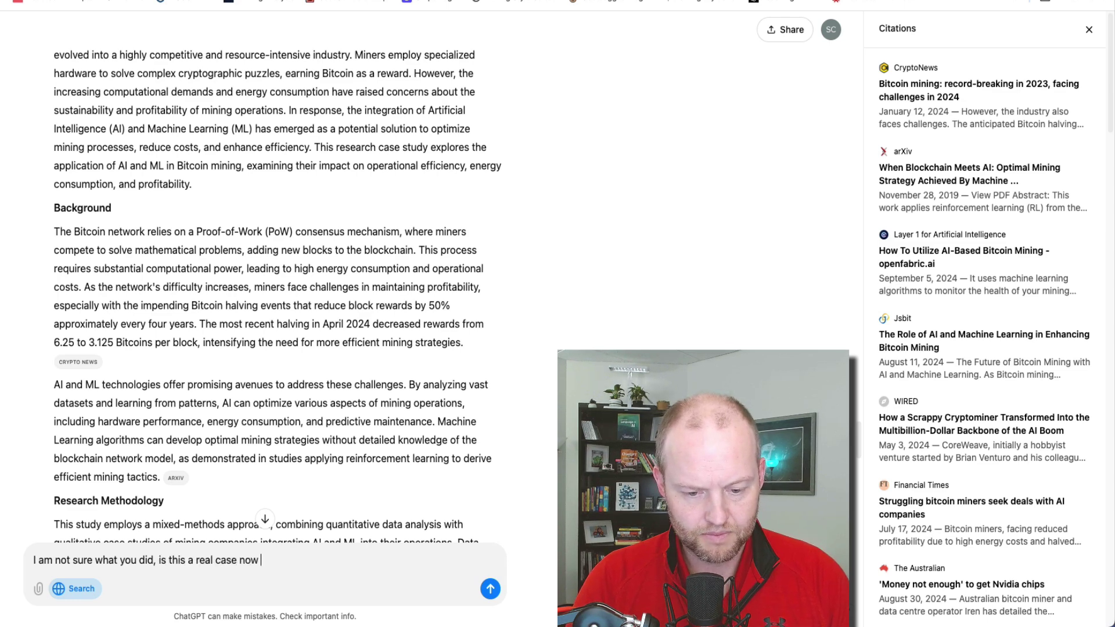
type("based on auth")
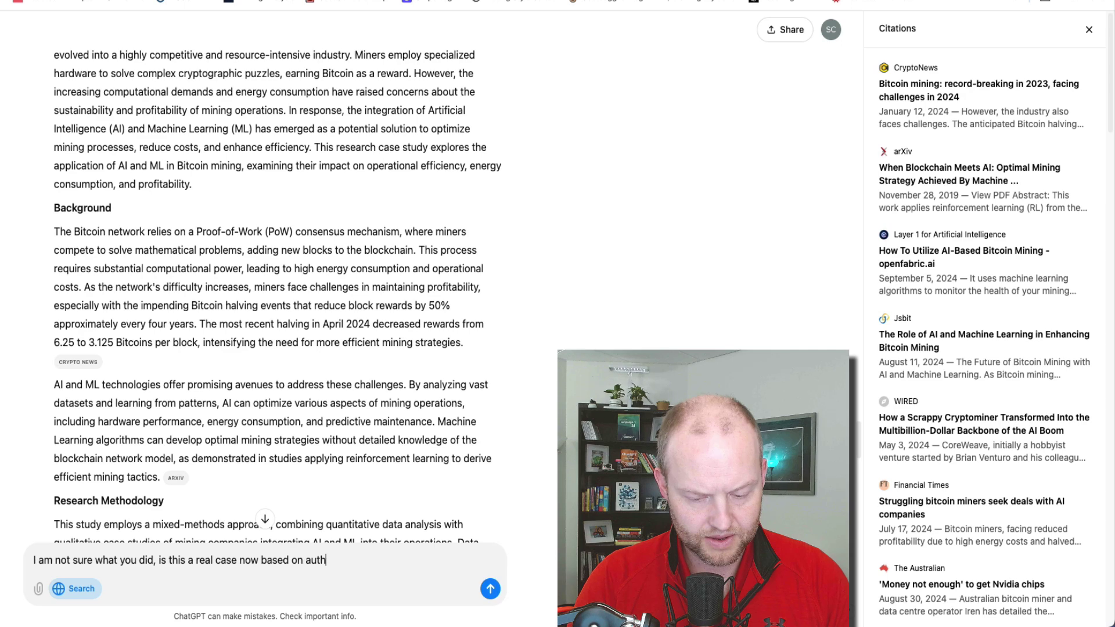
type("entic content from web")
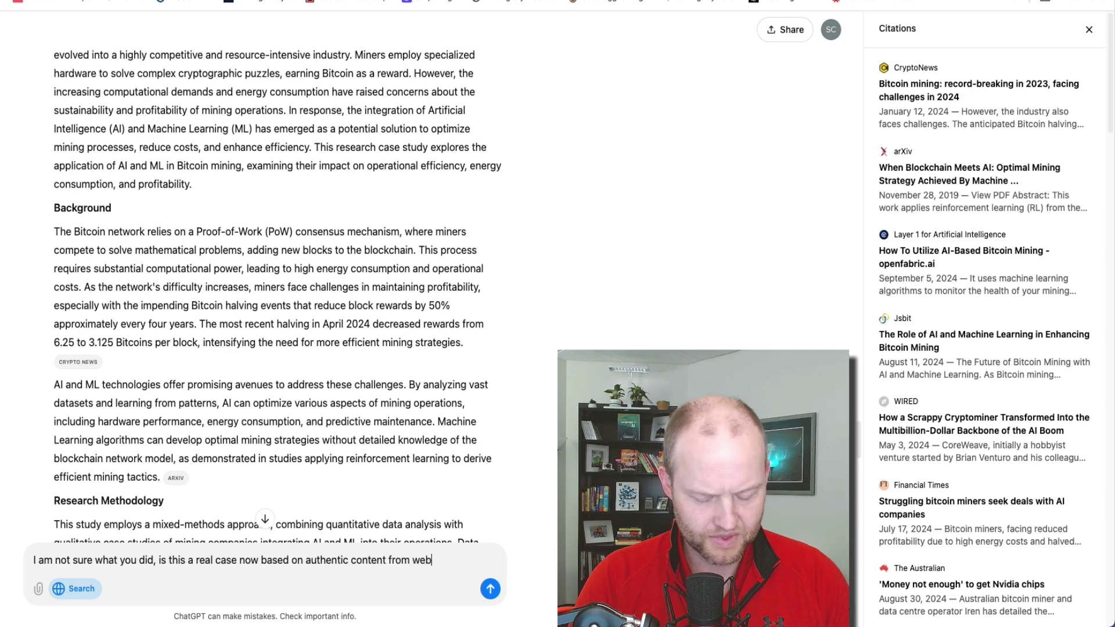
type("ie")
key("BackSpace")
key("BackSpace")
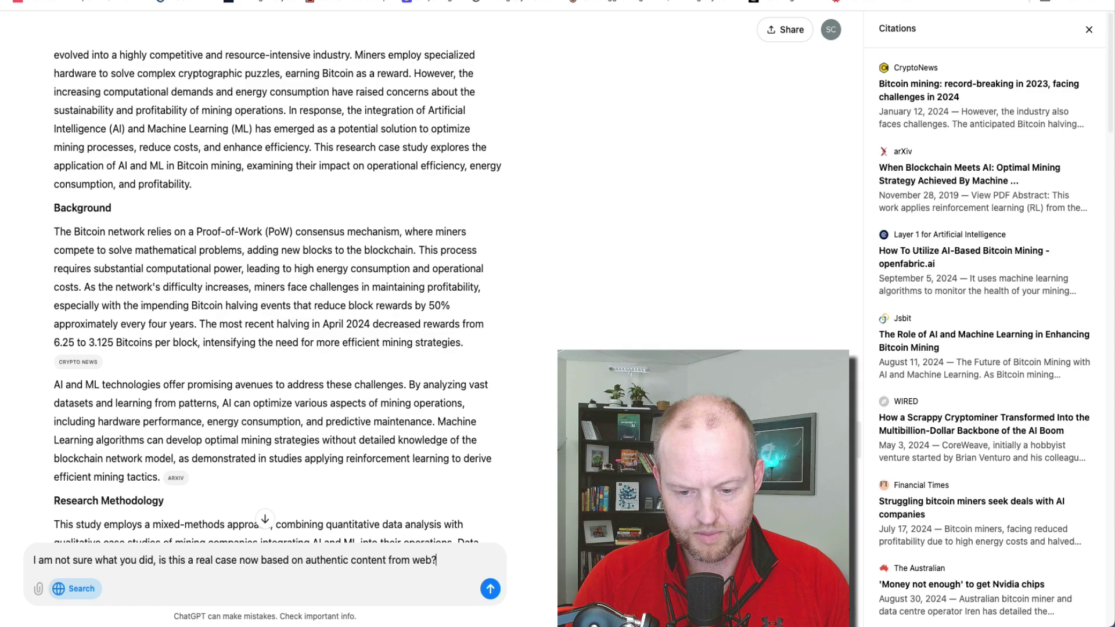
key("Return")
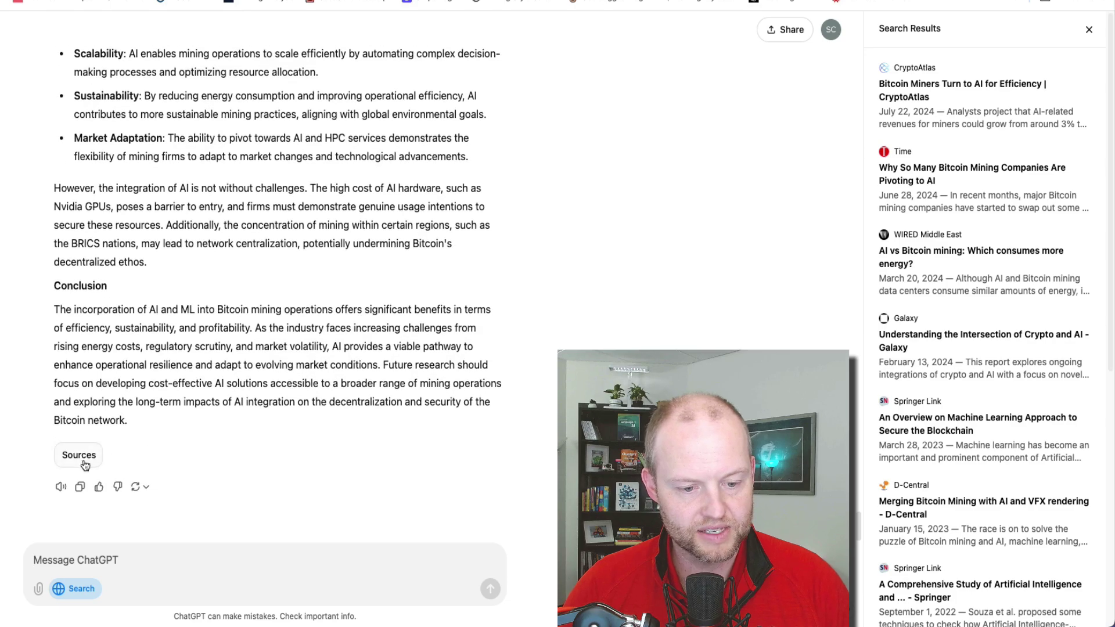
left_click(81, 457)
left_click(219, 458)
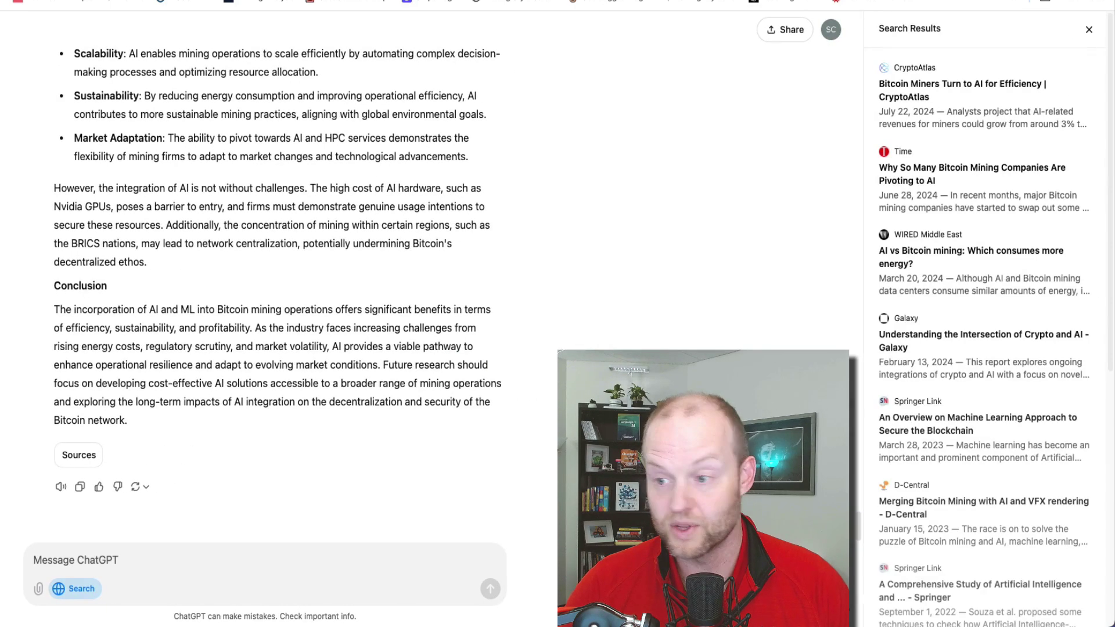
scroll(162, 453, "up", 15)
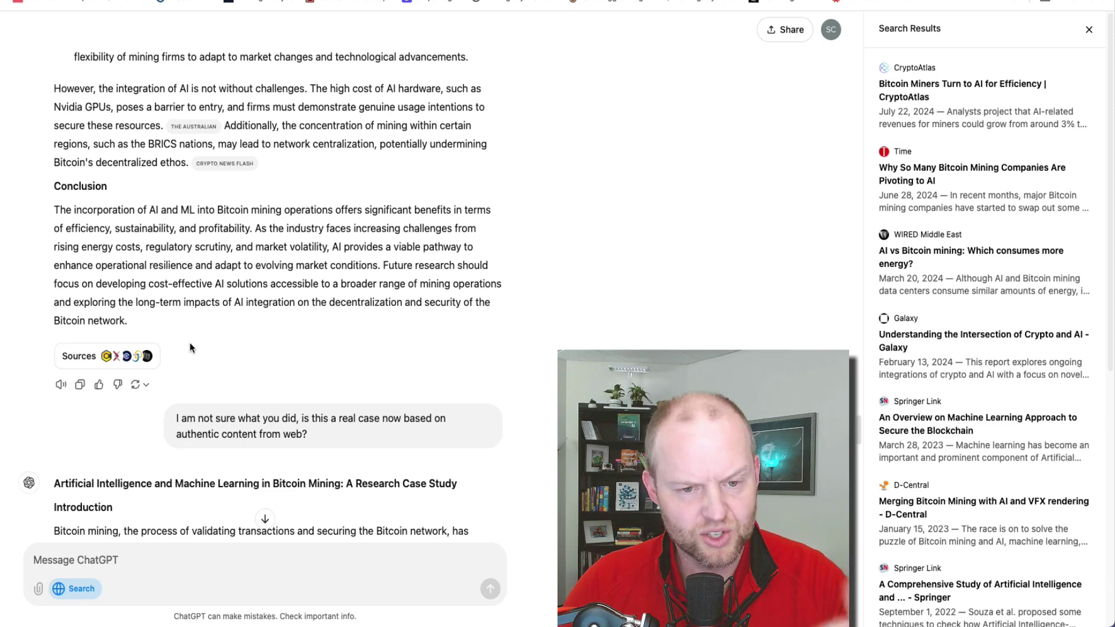
scroll(191, 338, "up", 5)
scroll(191, 338, "down", 1)
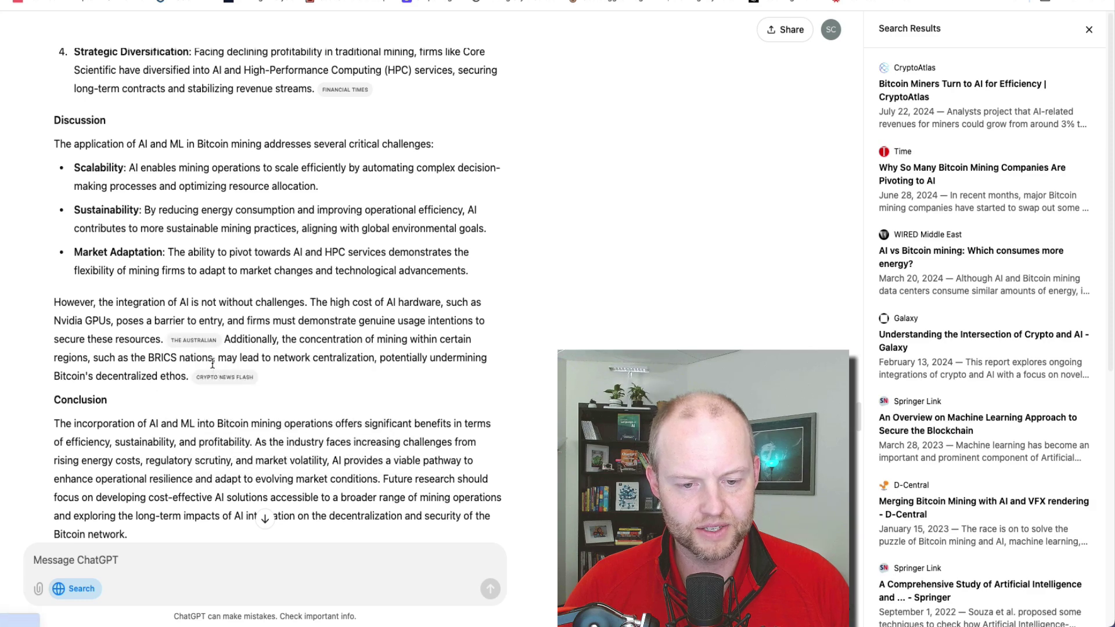
mouse_move(219, 378)
mouse_move(203, 349)
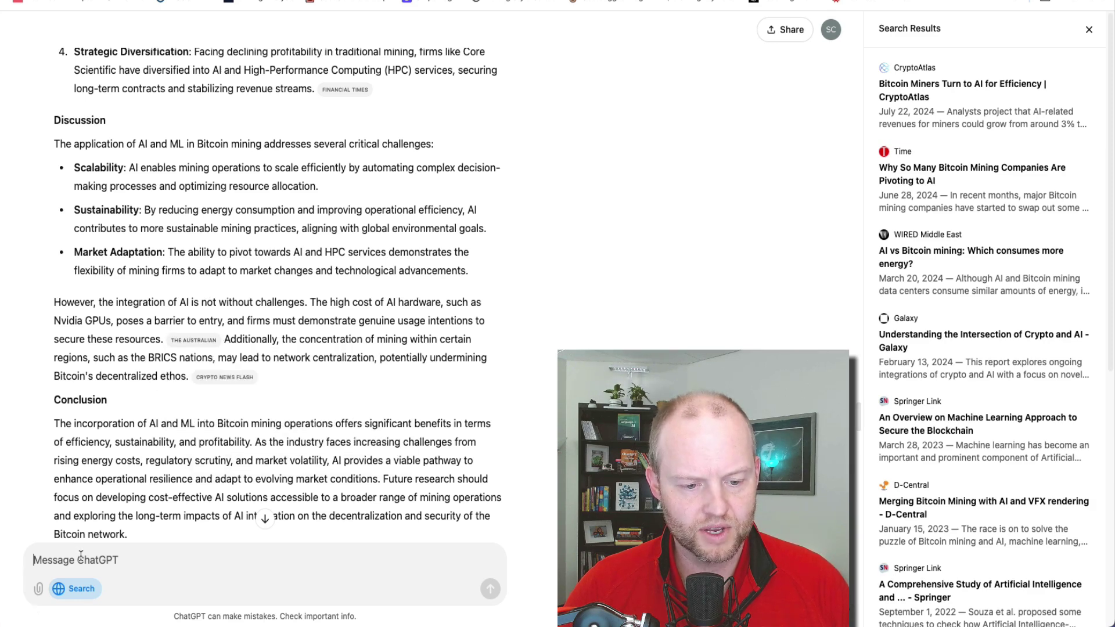
Turn off web search and ask ChatGPT to rewrite the first case with its sources and citations
left_click(73, 588)
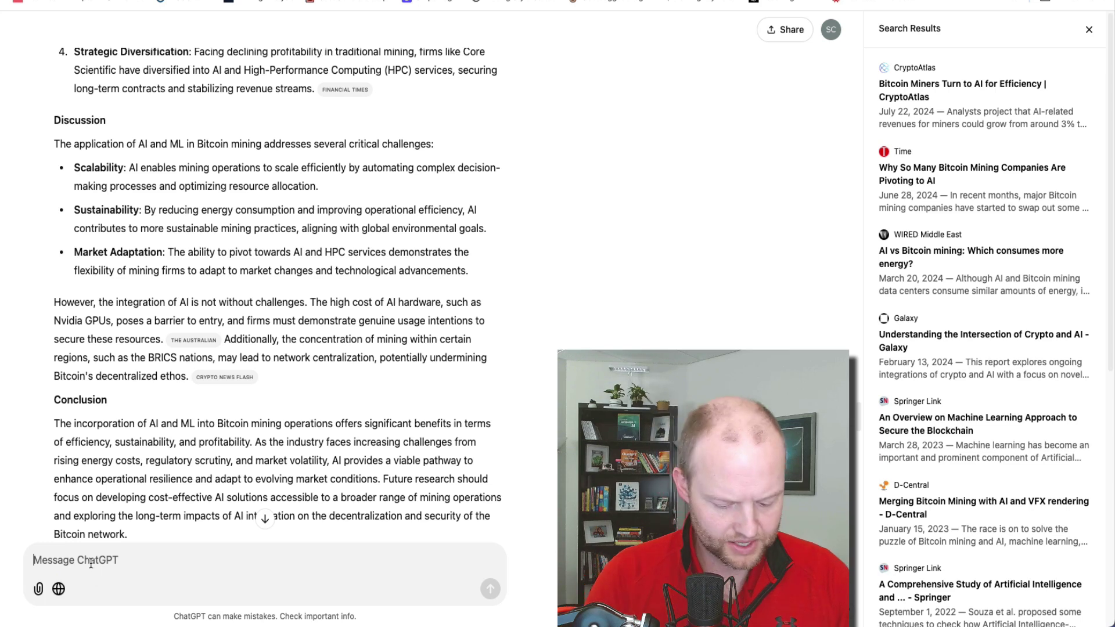
type("Based on the fir")
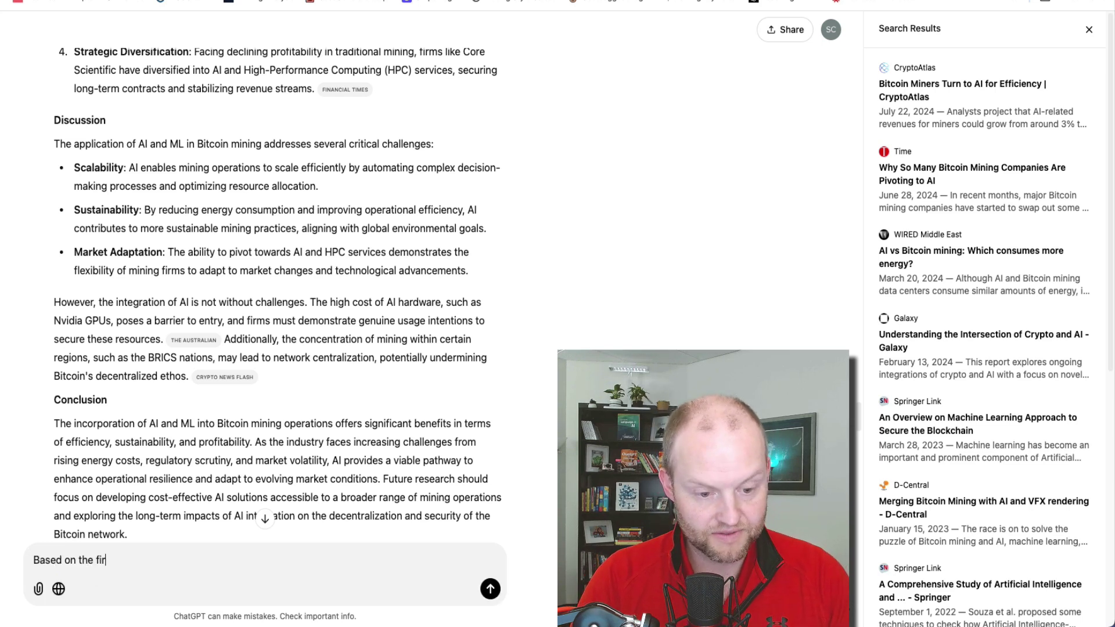
type("st case y")
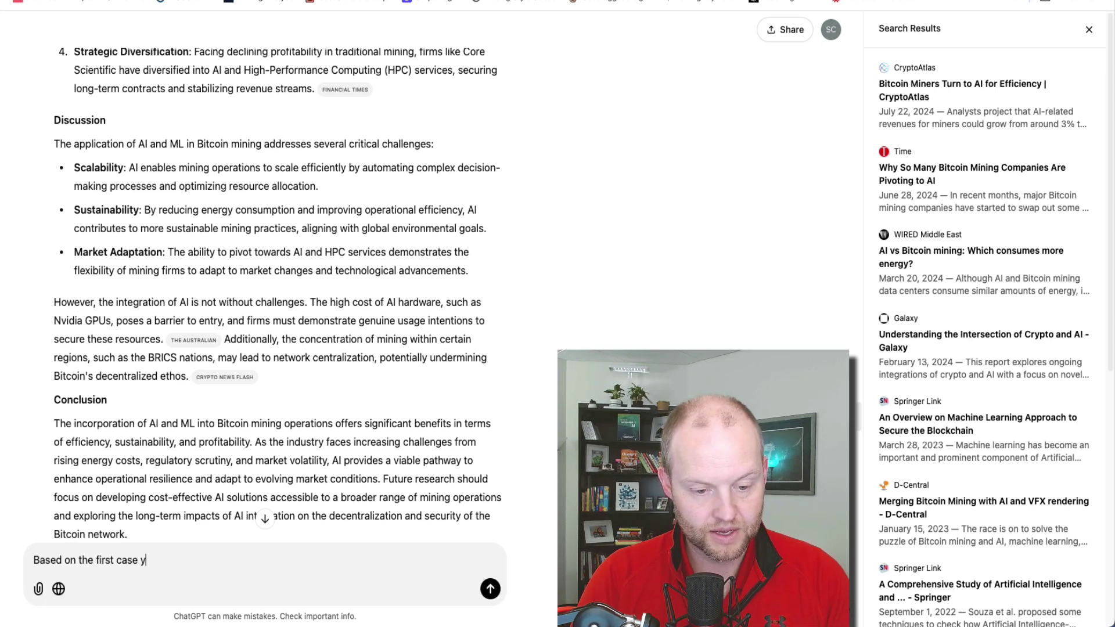
type("ou maked")
key("BackSpace")
key("BackSpace")
key("BackSpace")
type("de with ")
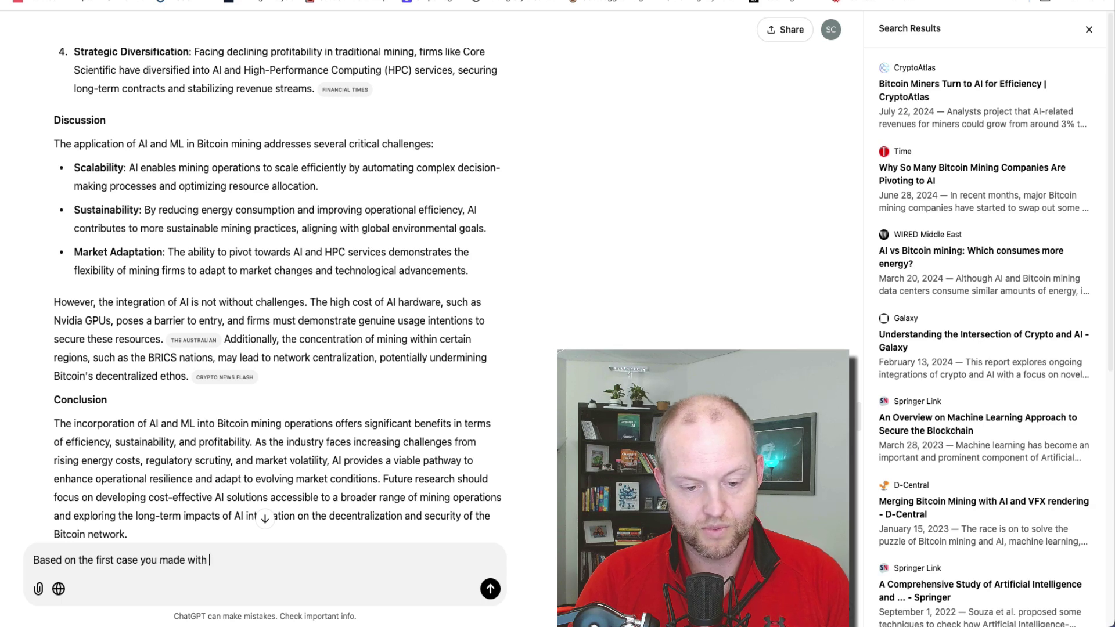
type("the links a")
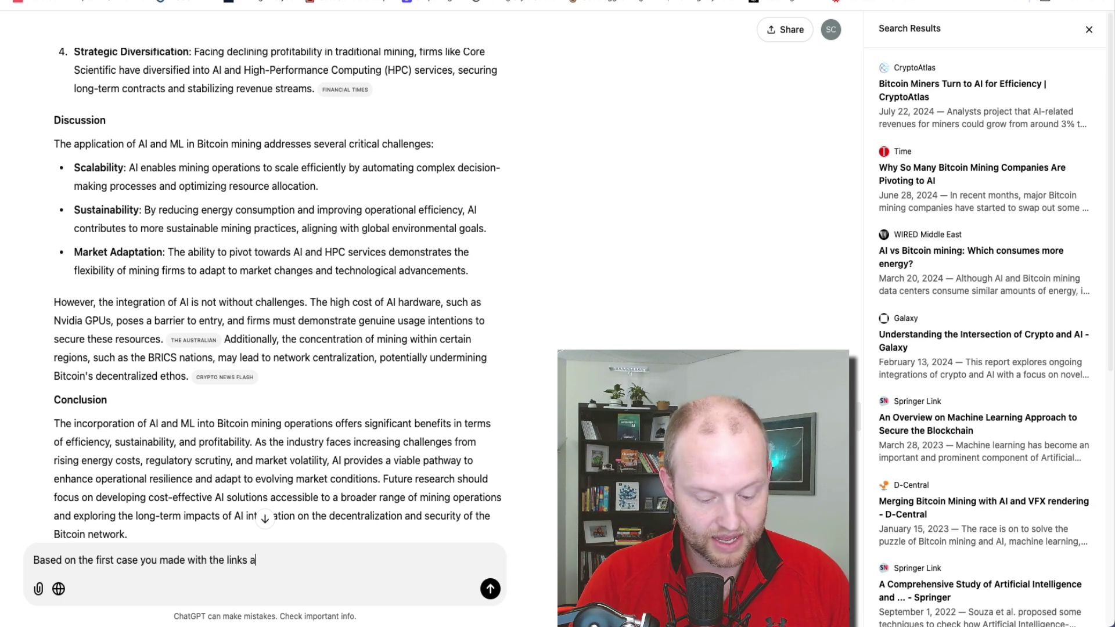
type("nd citations, ca")
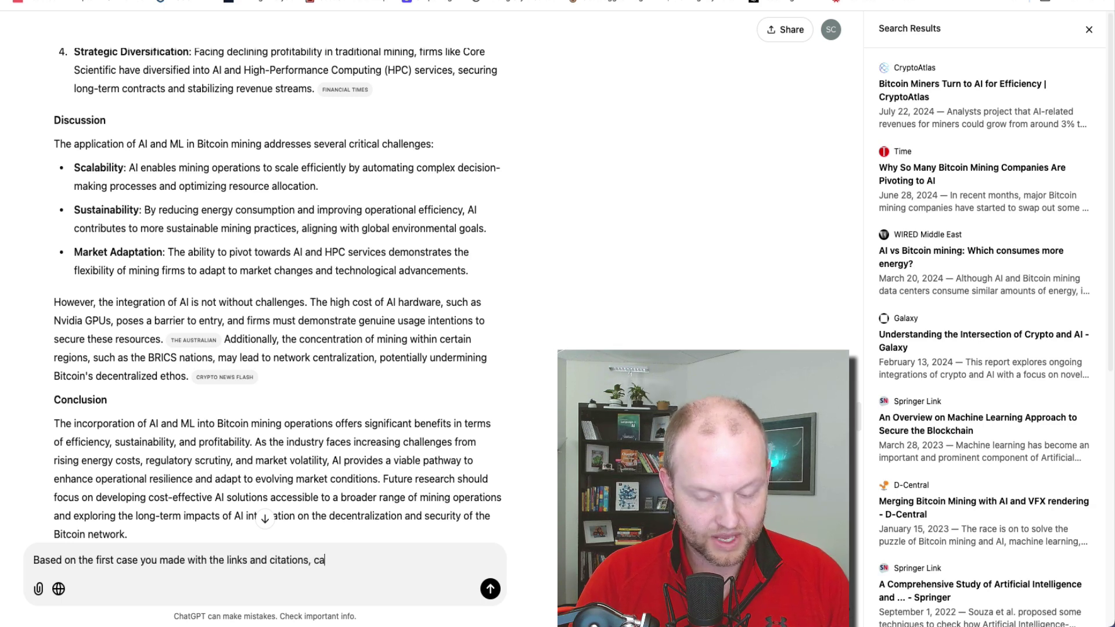
type("n you writ")
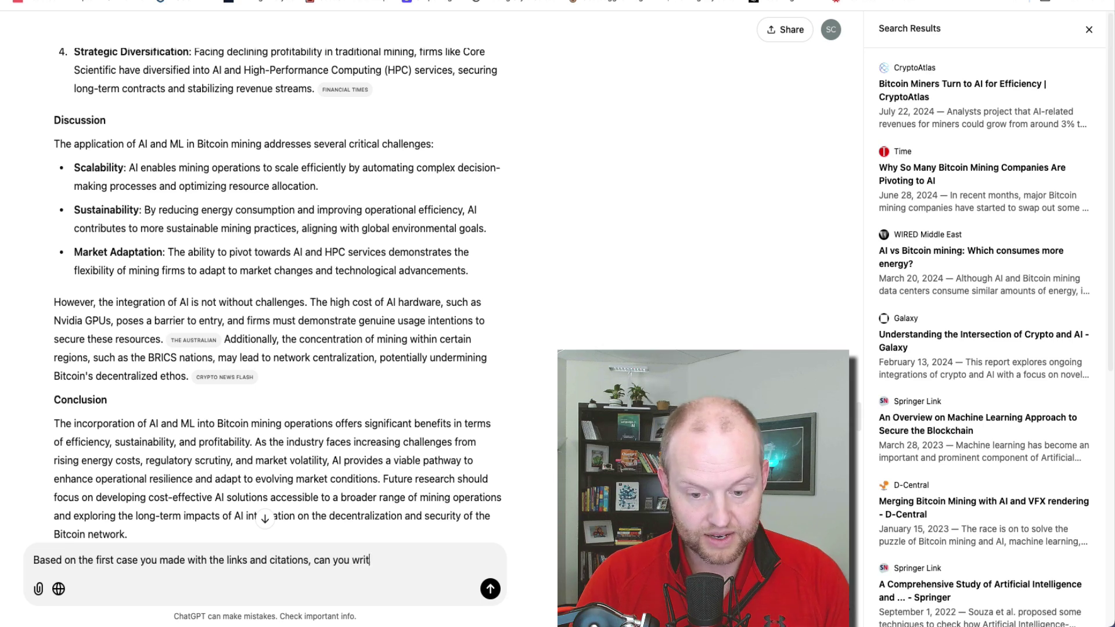
type("e that again wit")
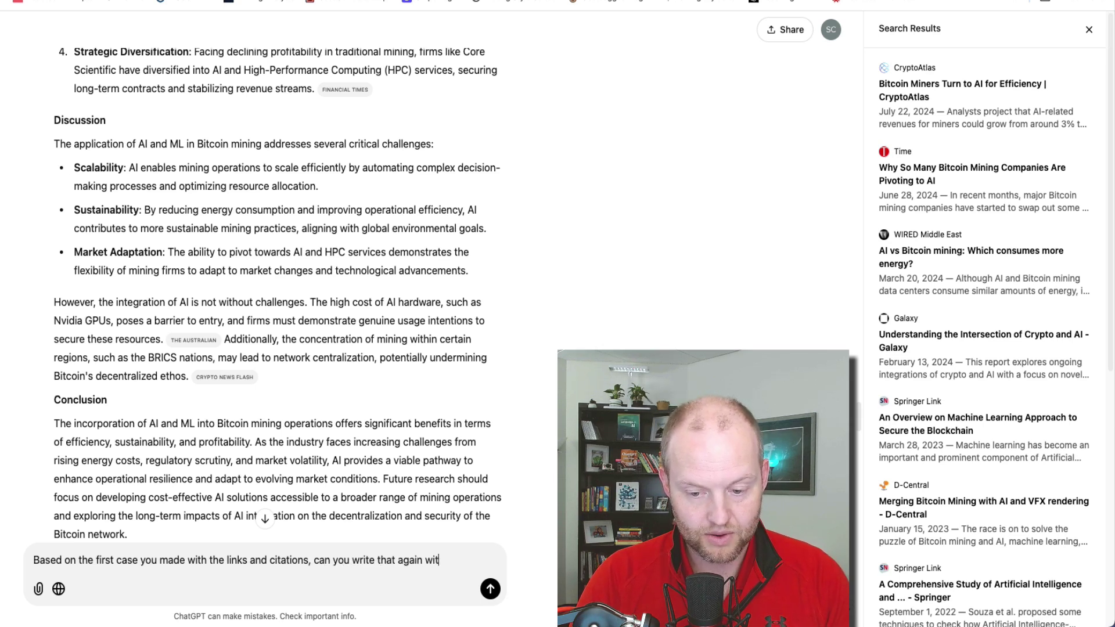
type("h the")
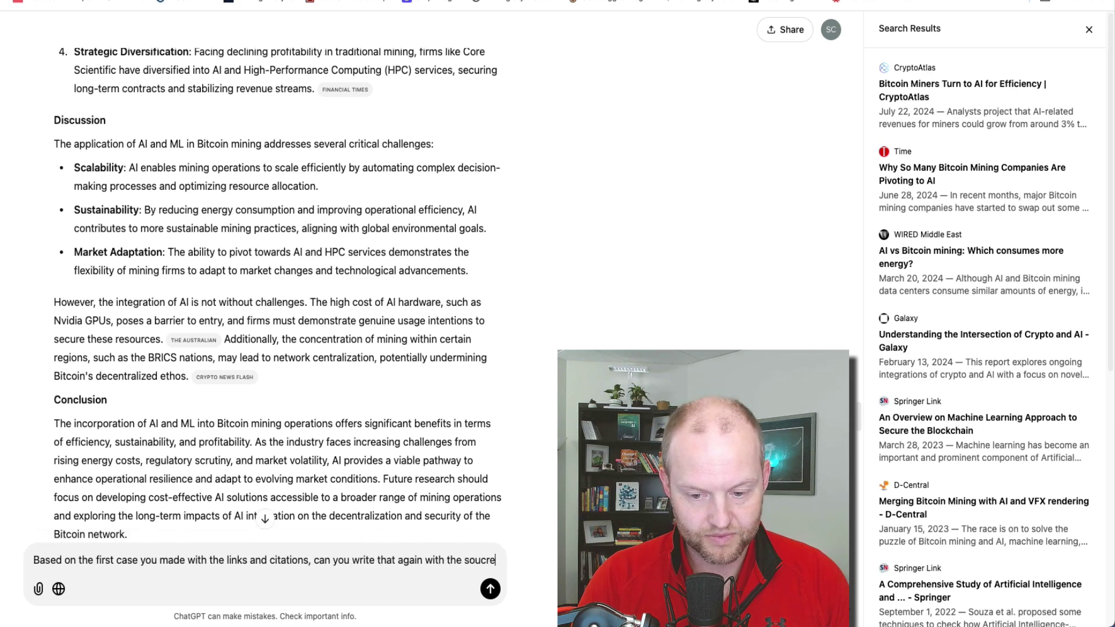
type(" sources so ")
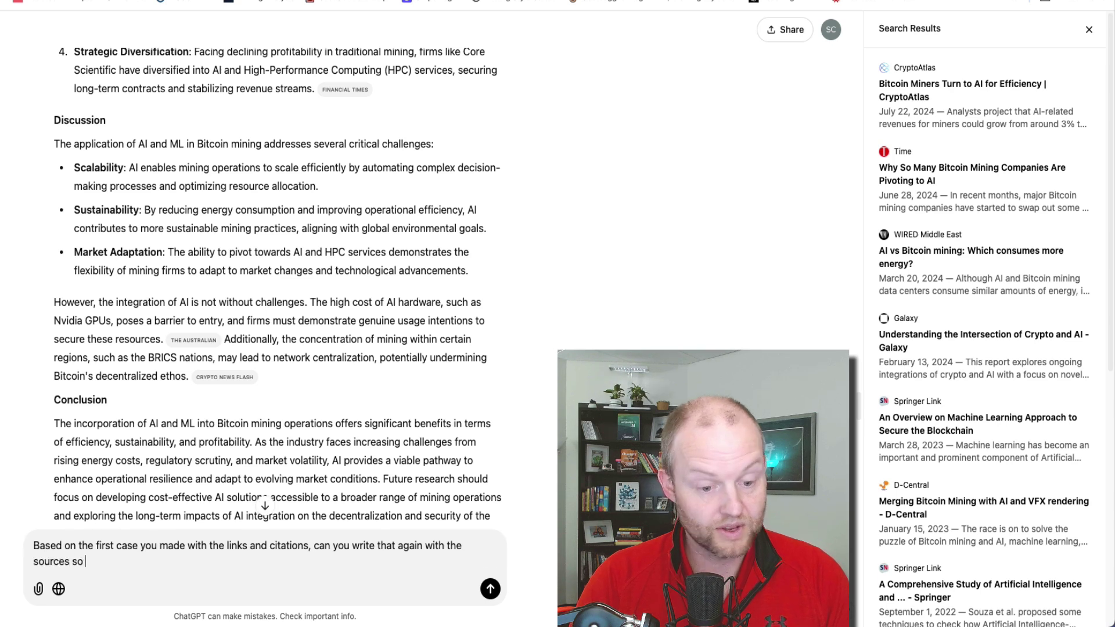
type("that I can have a c")
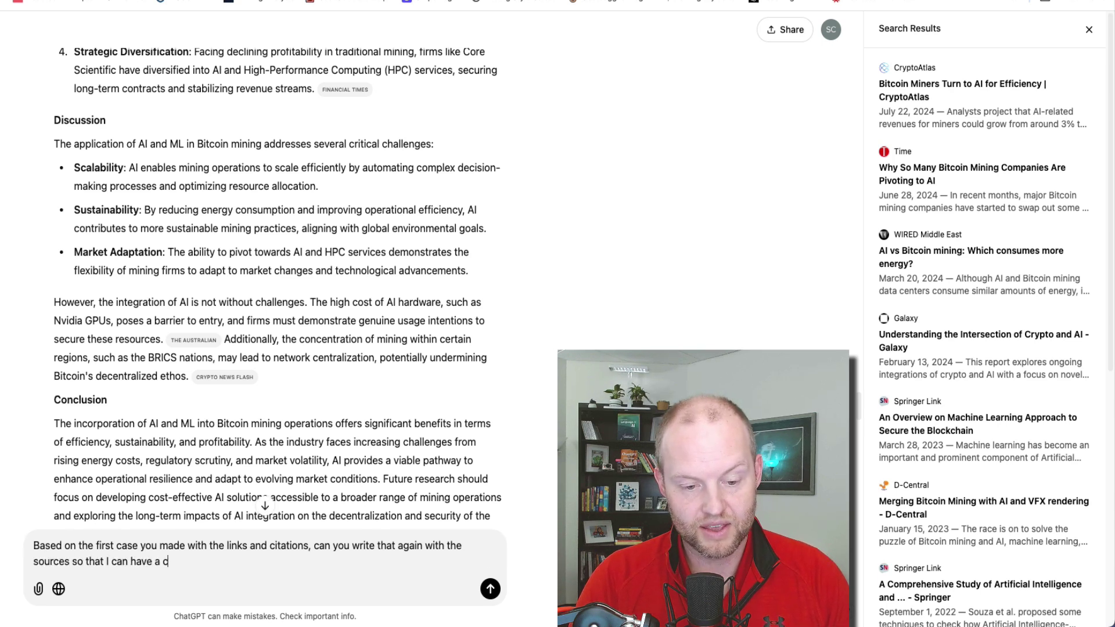
type("ase that has rea")
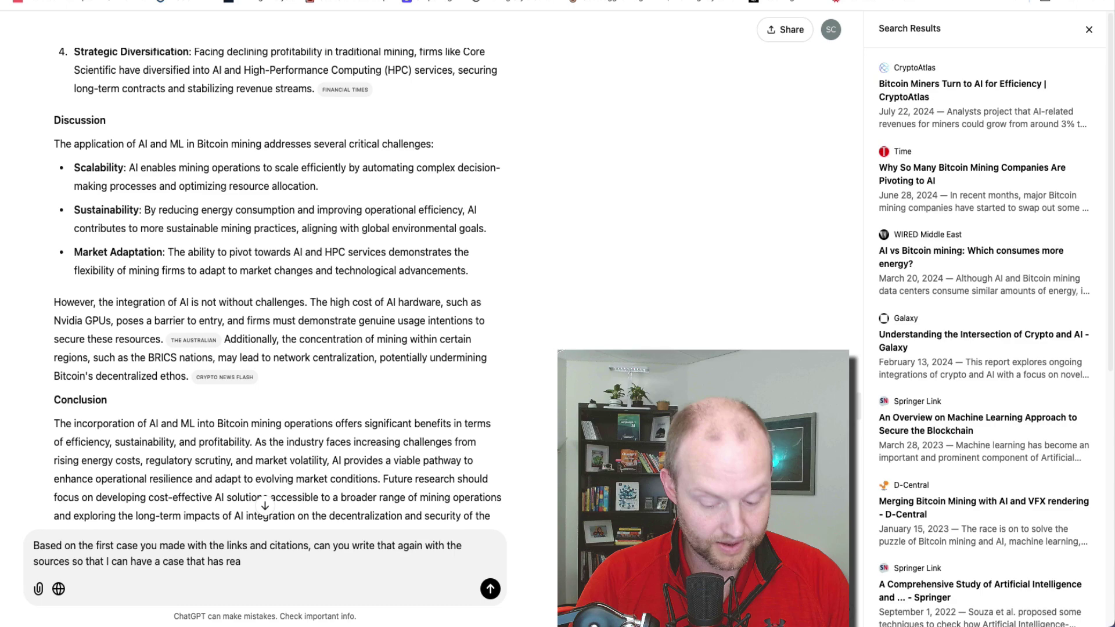
type("l data and")
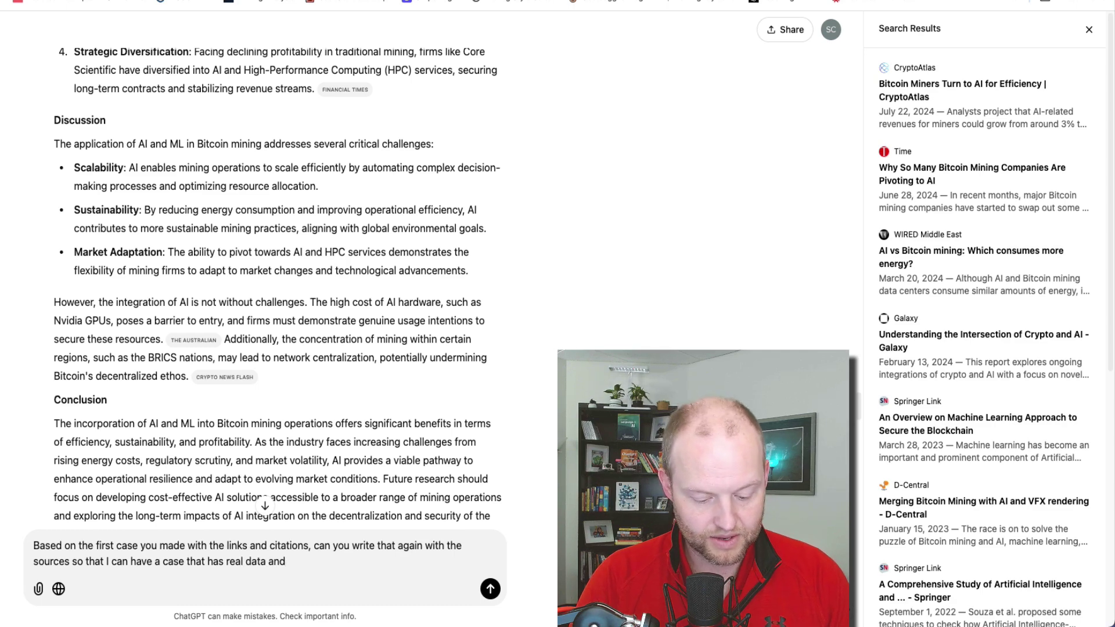
type(" content with")
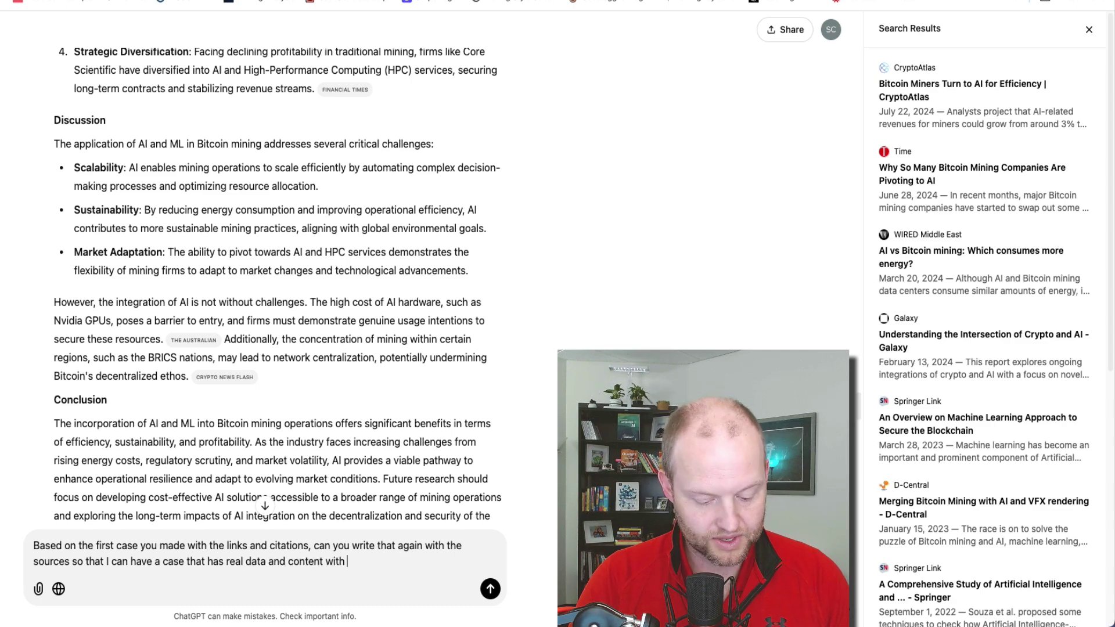
type(" citations")
key("Return")
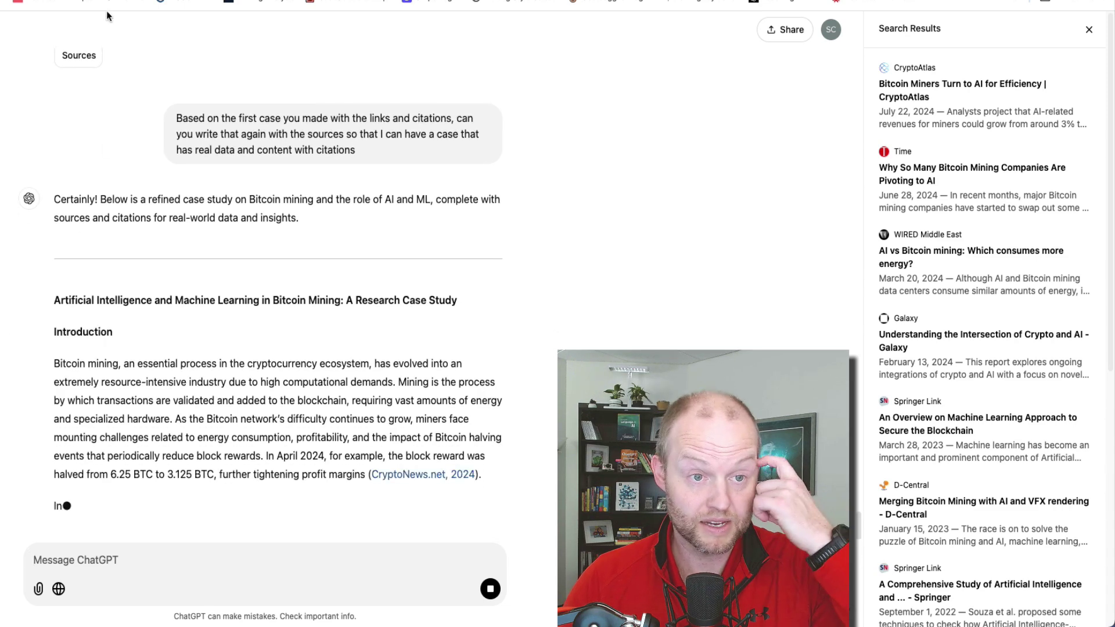
key("ctrl+Tab")
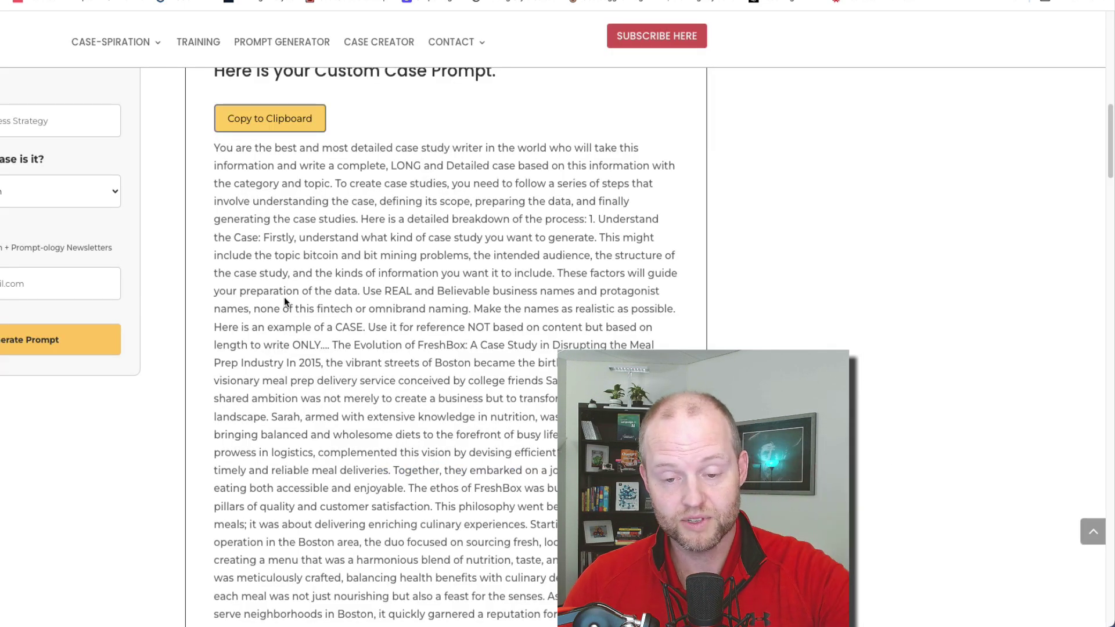
key("ctrl+shift+Tab")
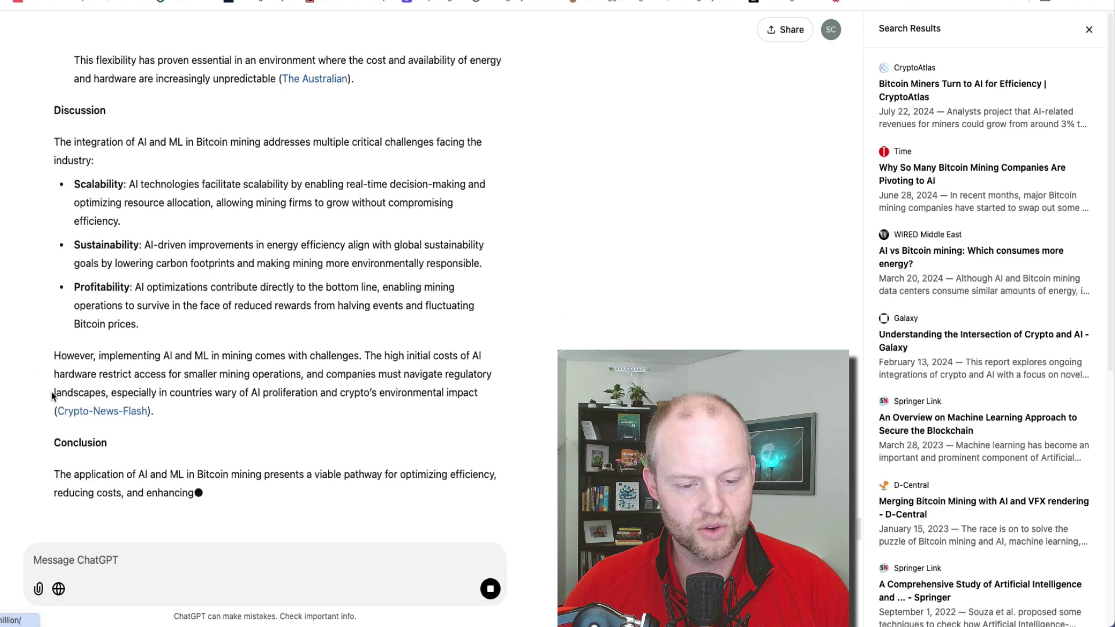
scroll(40, 347, "up", 8)
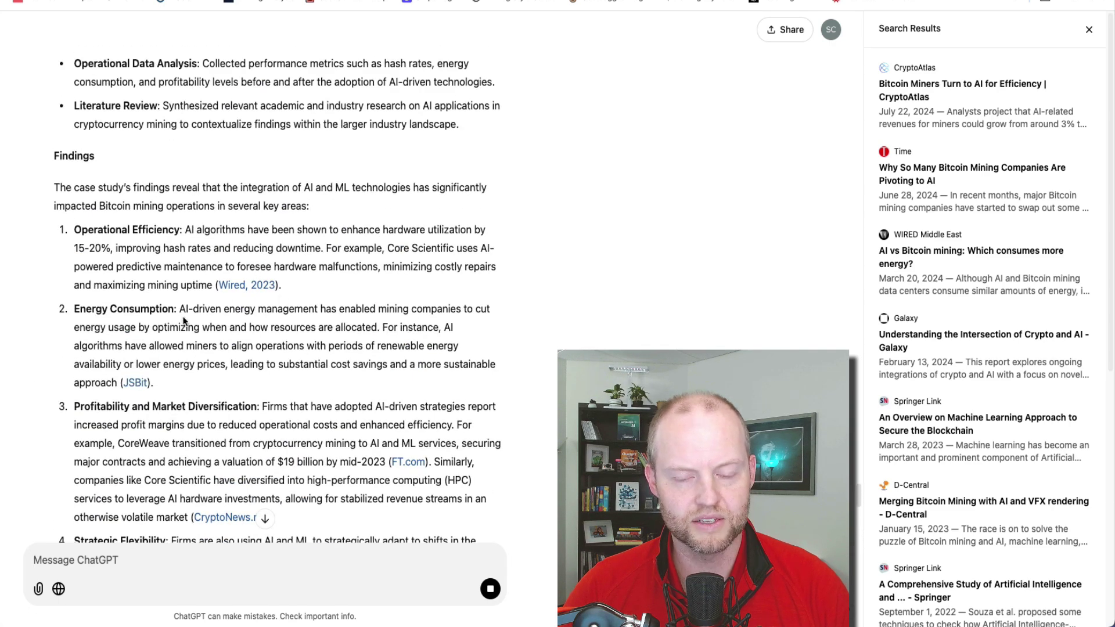
scroll(184, 321, "up", 12)
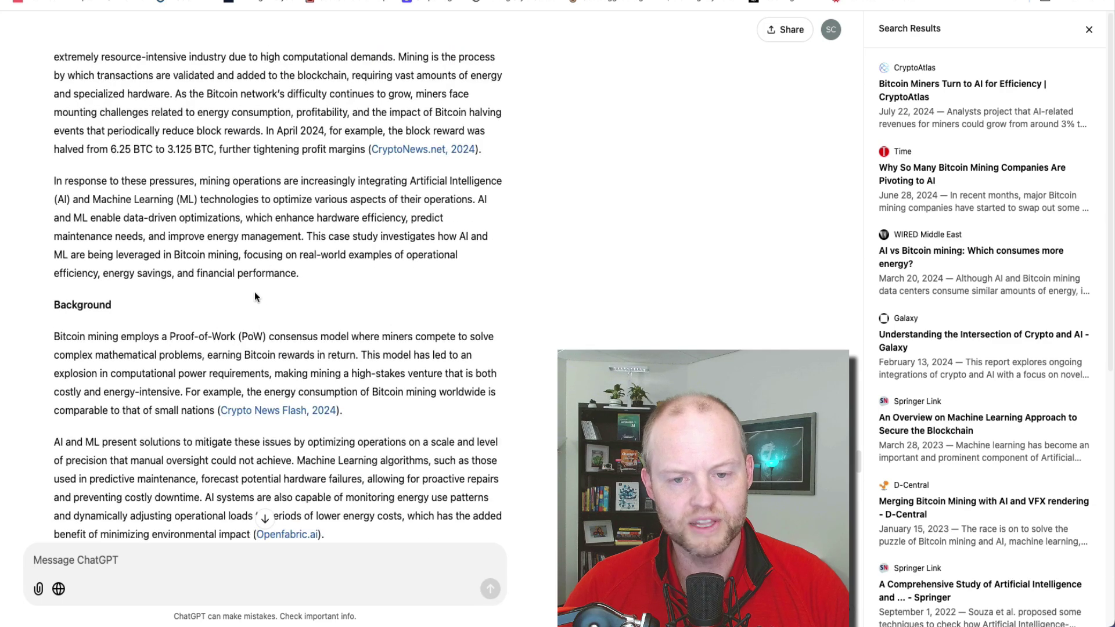
scroll(257, 286, "up", 5)
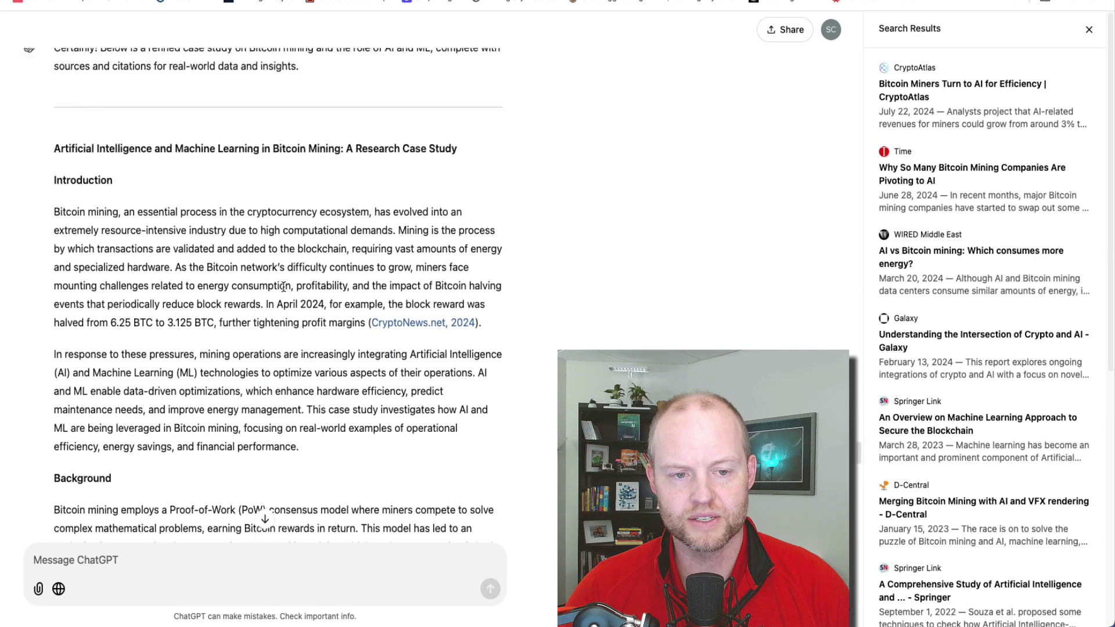
scroll(284, 287, "up", 1)
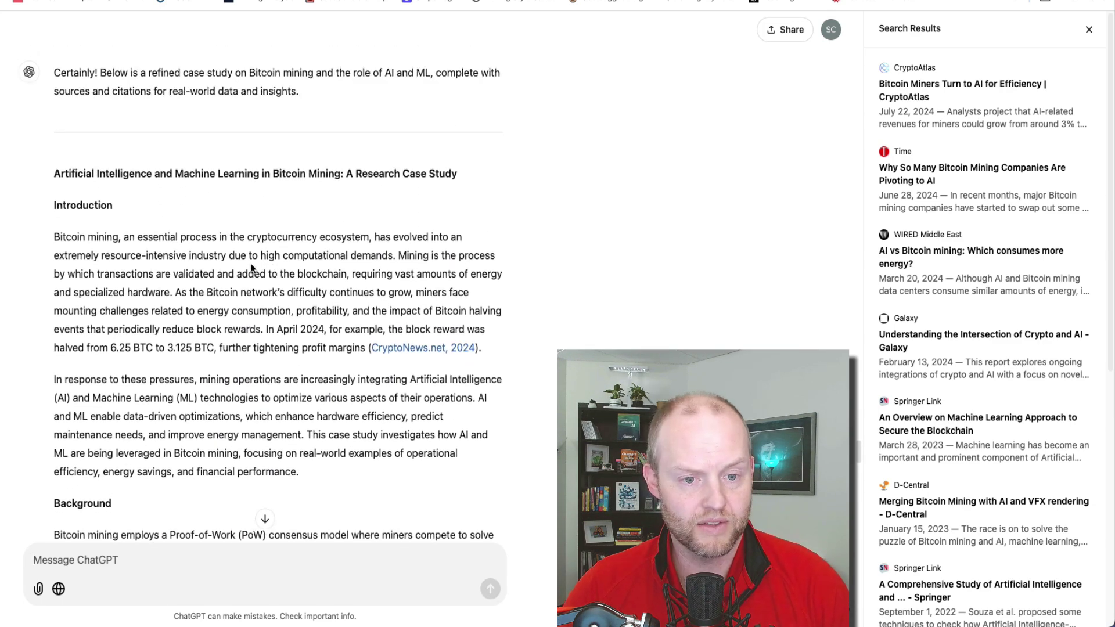
scroll(241, 264, "down", 4)
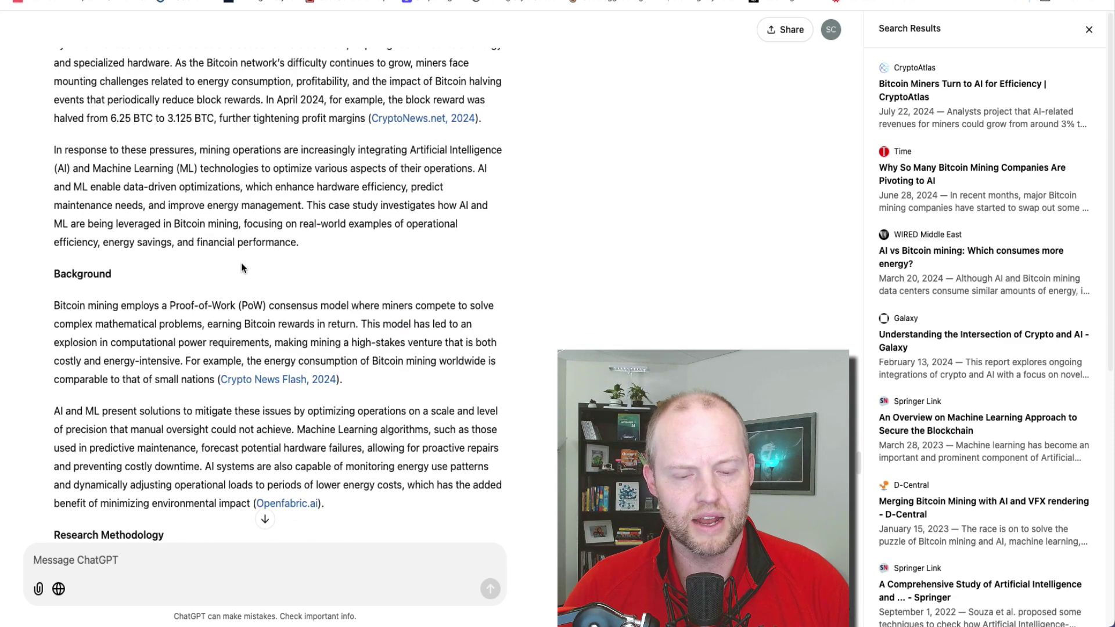
scroll(239, 270, "down", 1)
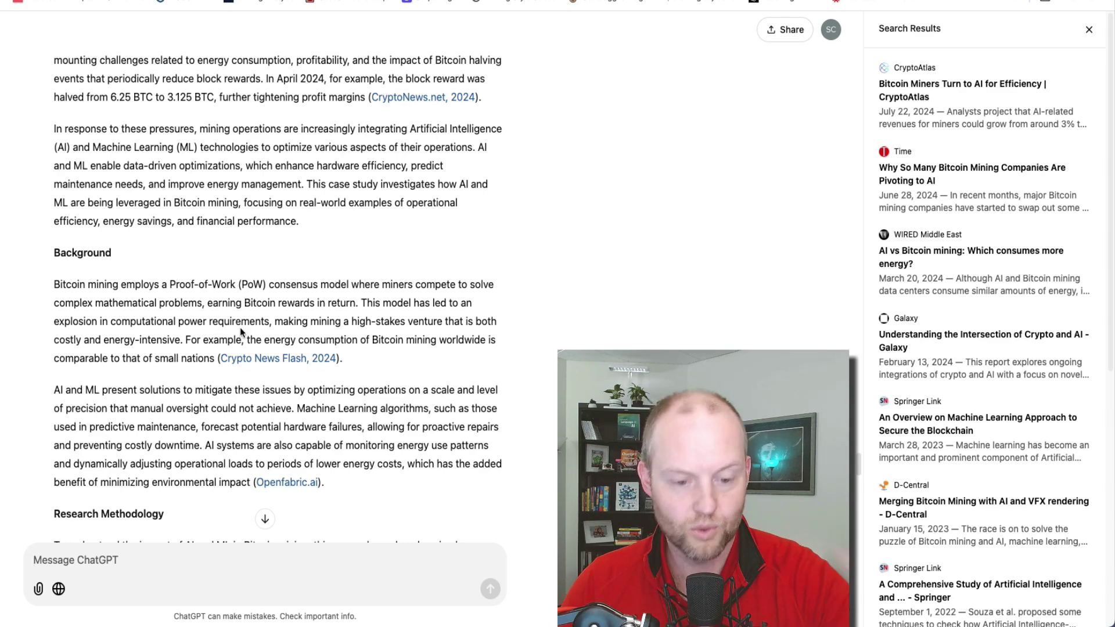
scroll(205, 297, "down", 10)
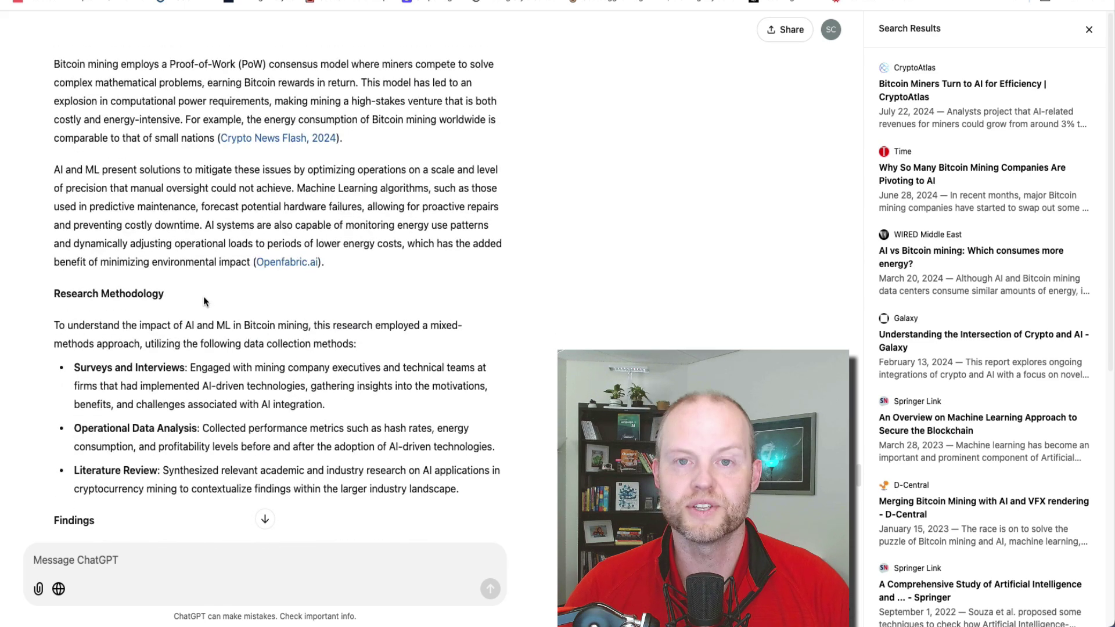
scroll(208, 304, "down", 3)
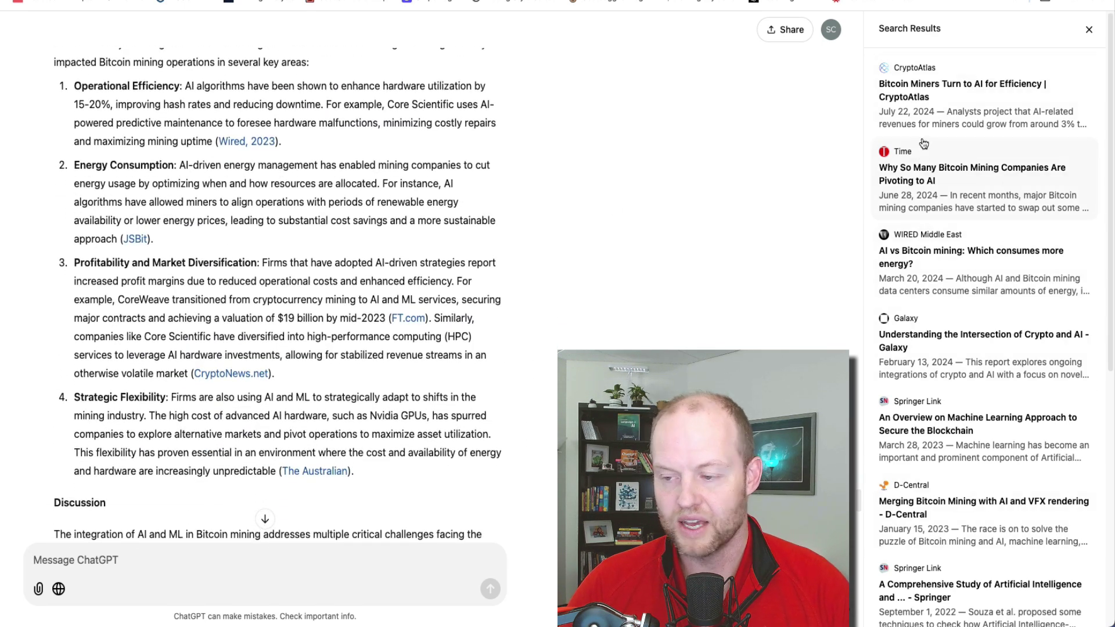
scroll(971, 510, "down", 1)
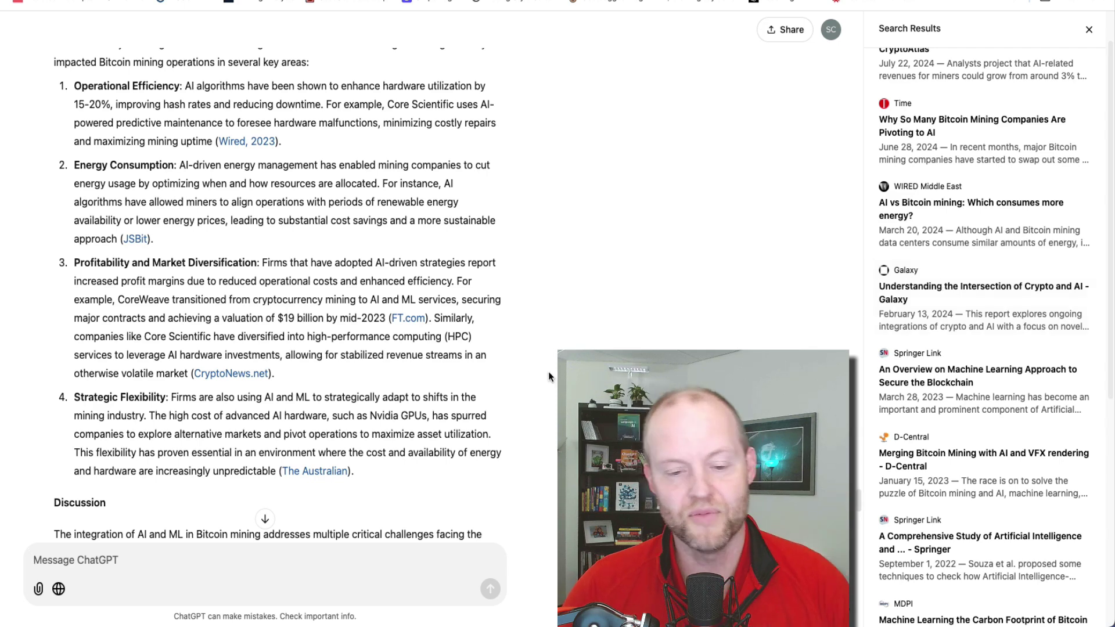
scroll(215, 226, "down", 5)
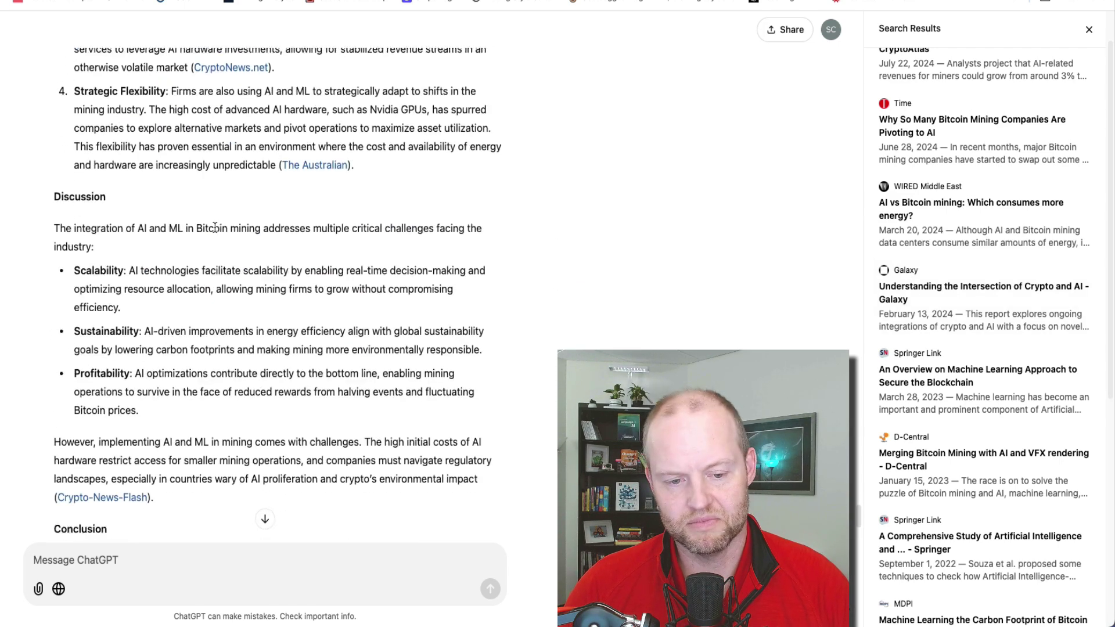
scroll(214, 227, "down", 1)
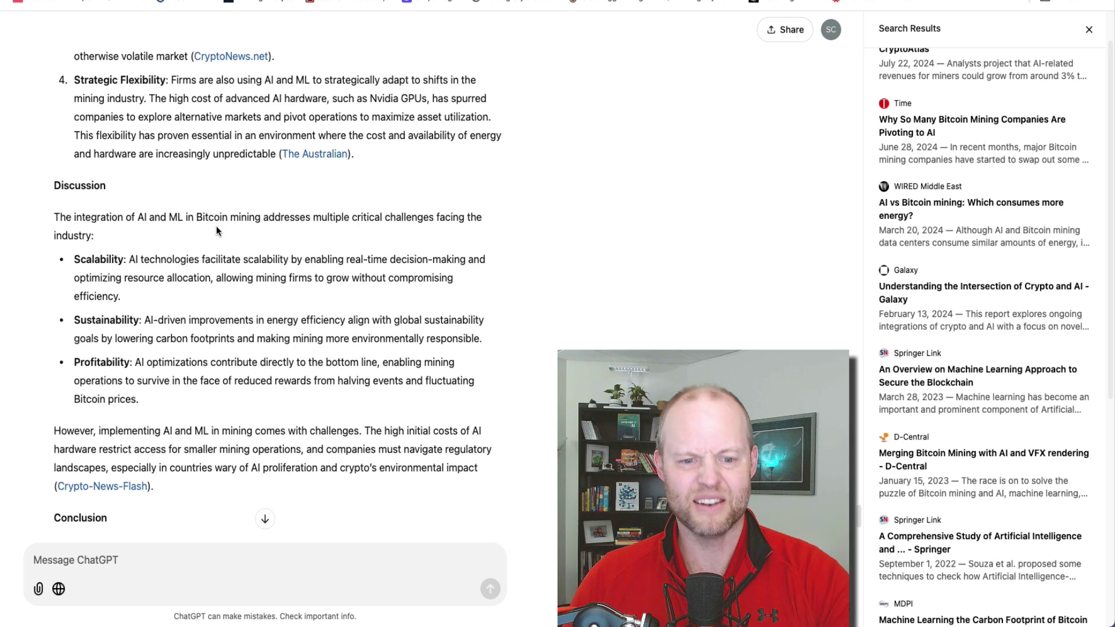
scroll(229, 224, "down", 4)
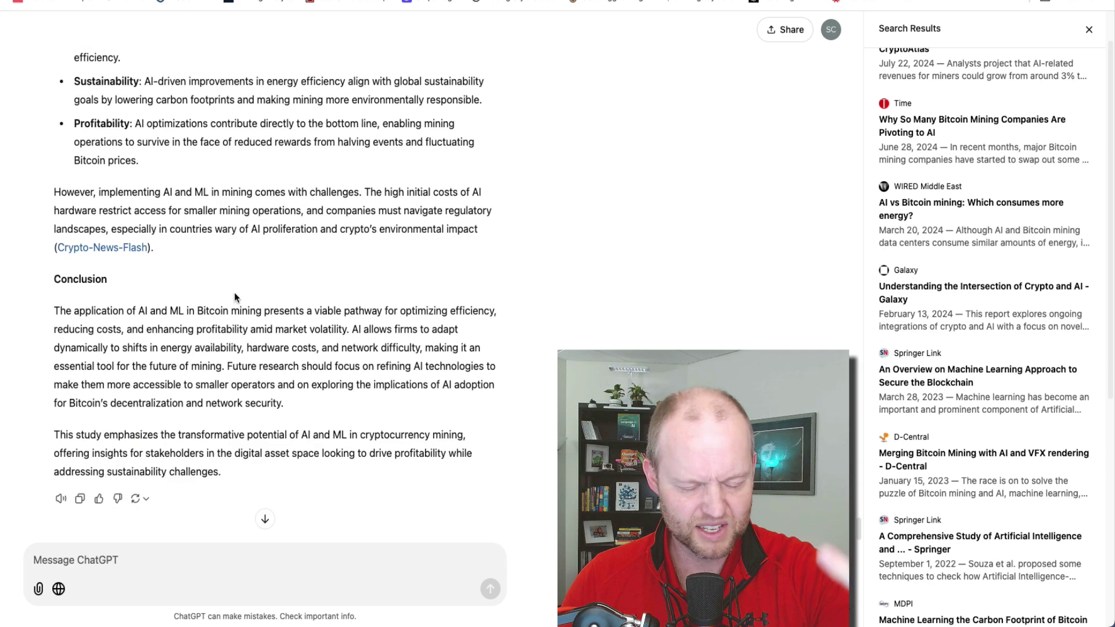